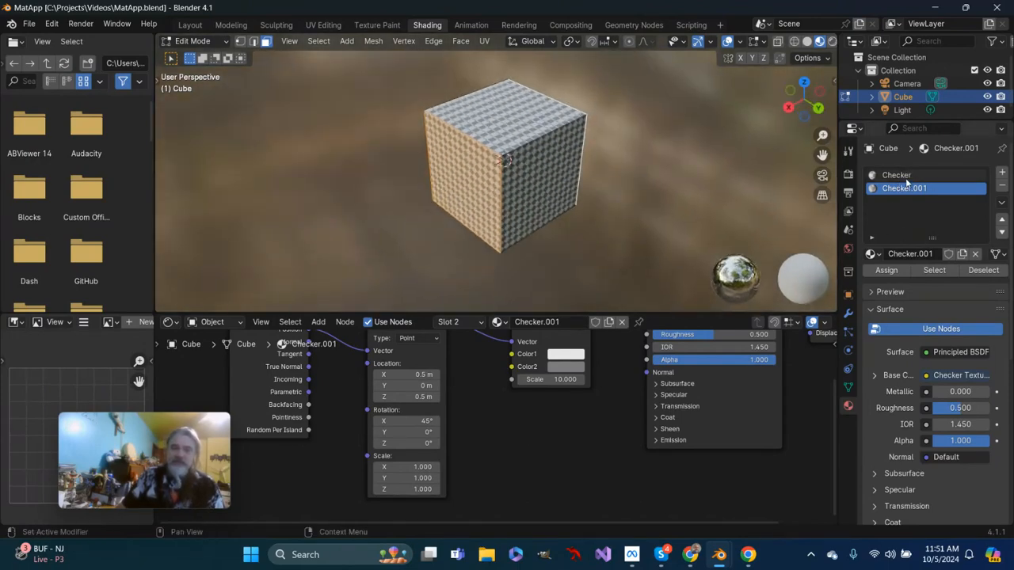
Switch the cube to Object Mode and remove its Checker.001 material slot.
middle_click_drag(555, 155, 594, 178)
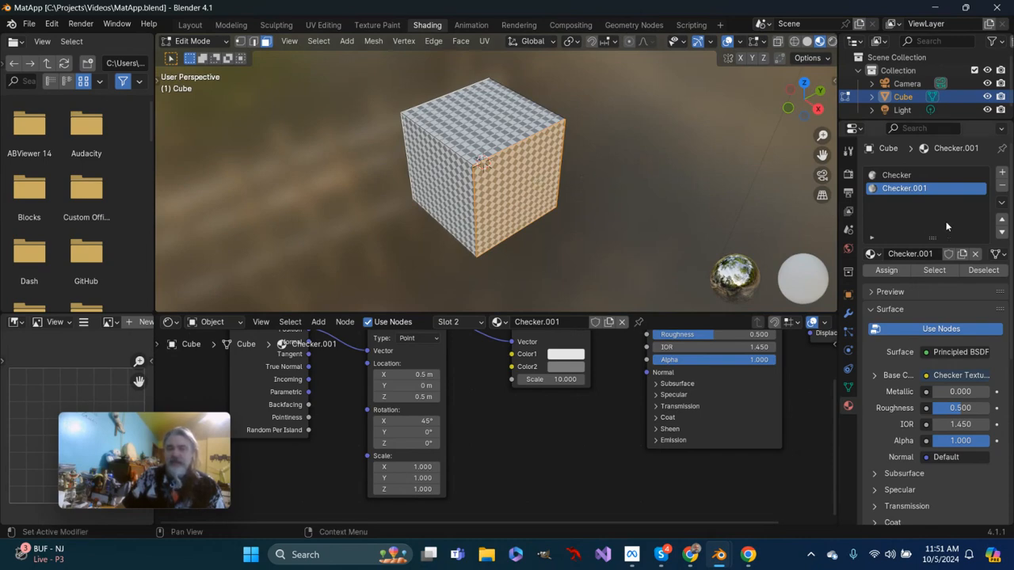
middle_click_drag(542, 192, 494, 260)
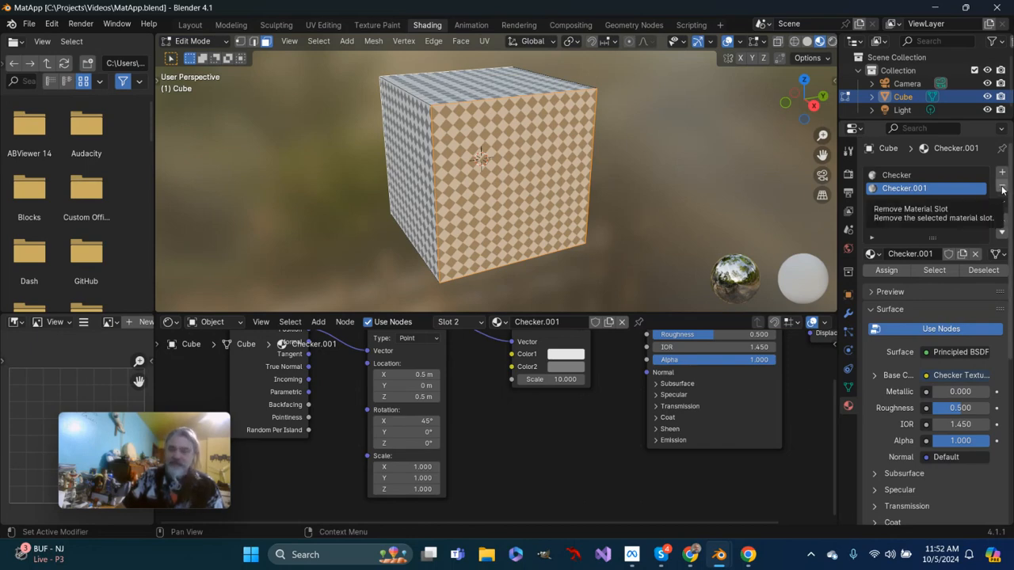
left_click(1002, 188)
left_click(228, 41)
left_click(198, 50)
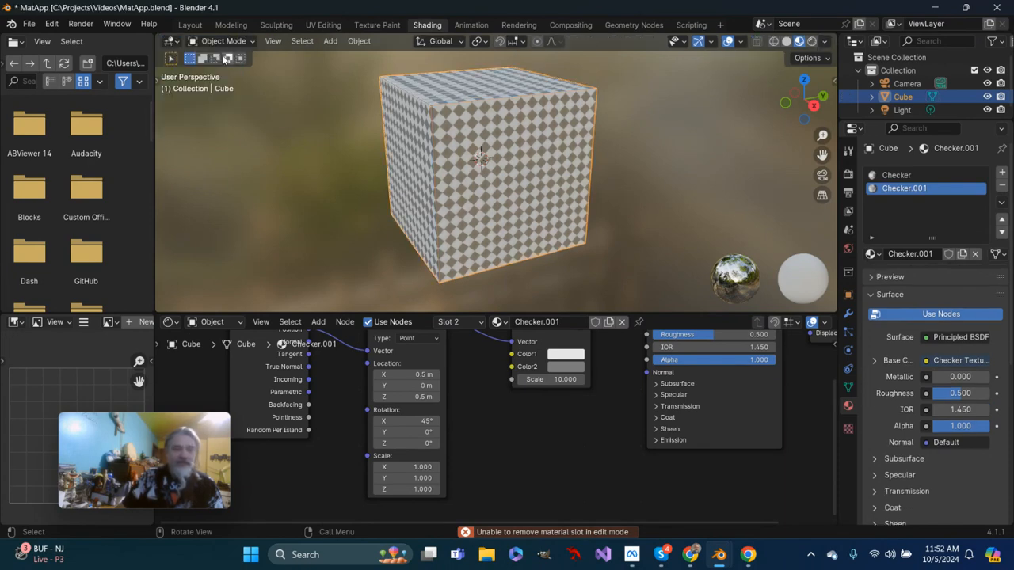
left_click(1002, 188)
Enlarge the shader node editor area and fit the whole Checker node tree in it.
middle_click_drag(437, 150, 482, 201)
scroll(471, 146, "up", 2)
middle_click_drag(471, 146, 372, 135)
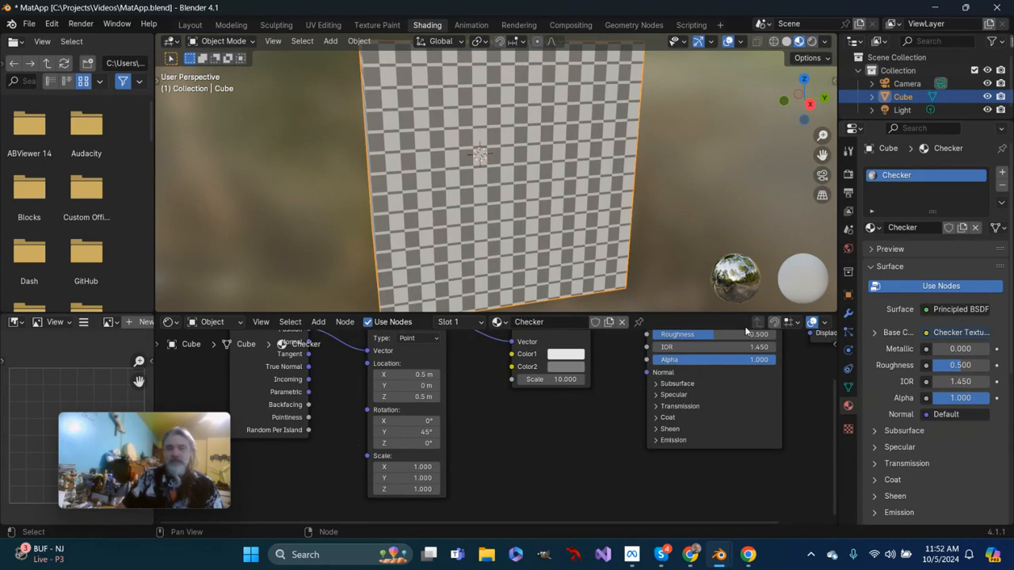
left_click_drag(646, 316, 646, 238)
key("Home")
scroll(620, 403, "down", 2)
middle_click_drag(620, 403, 486, 422)
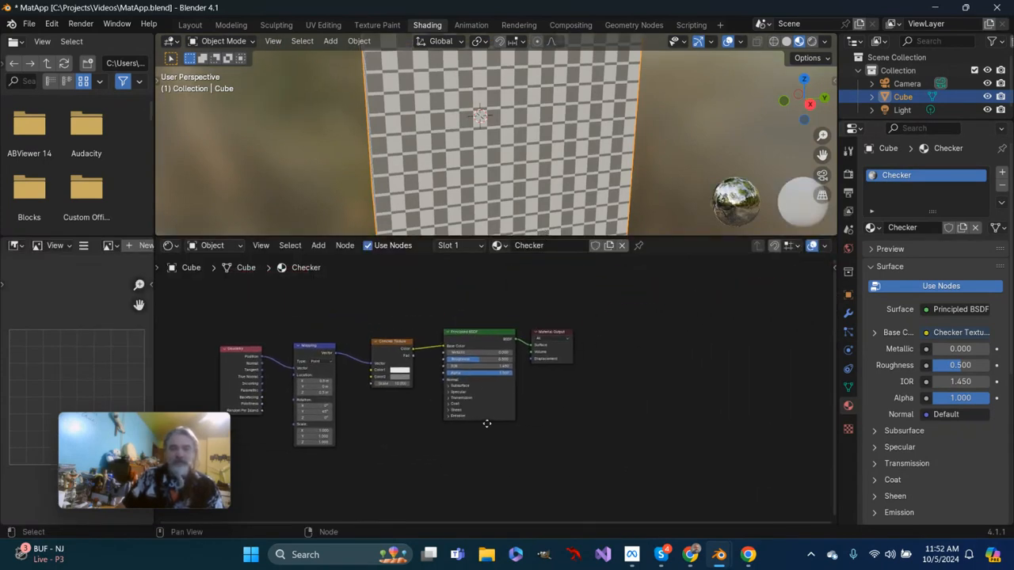
middle_click_drag(480, 119, 518, 187)
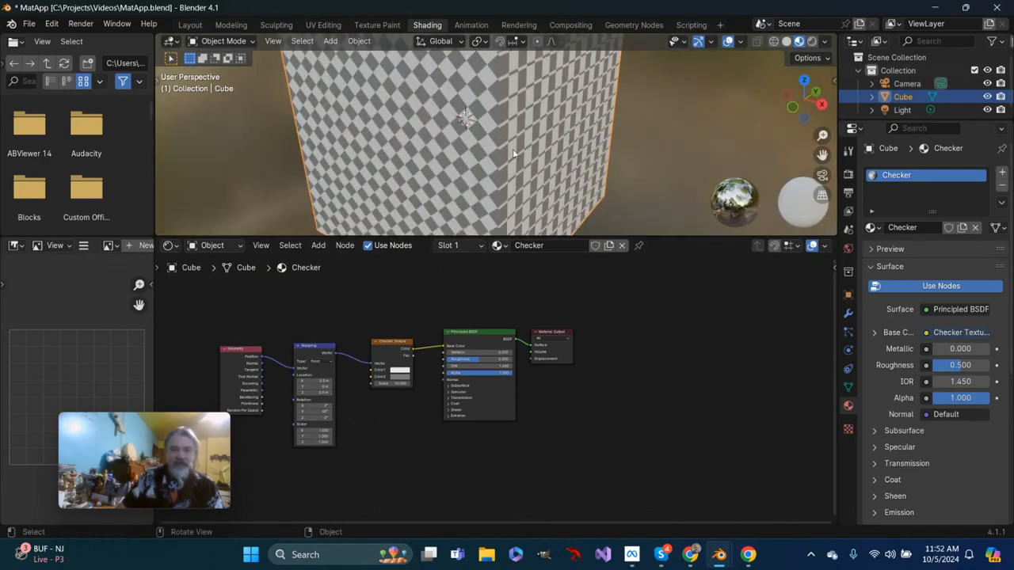
scroll(513, 153, "down", 6)
scroll(595, 361, "down", 1)
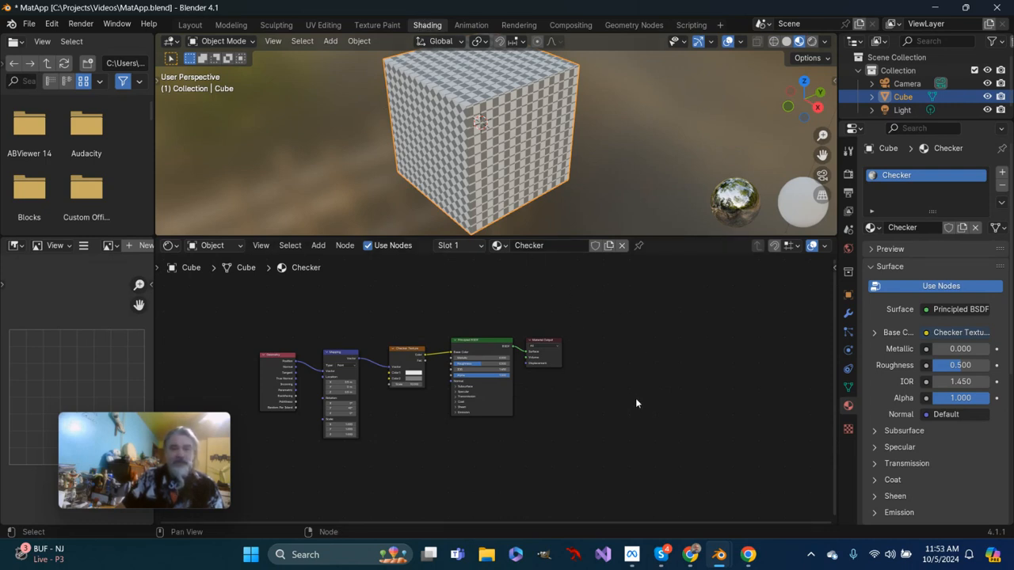
Add an unconnected Image Texture node to the Checker material, in the empty area beyond the Material Output node.
scroll(642, 376, "up", 2)
scroll(637, 373, "up", 1)
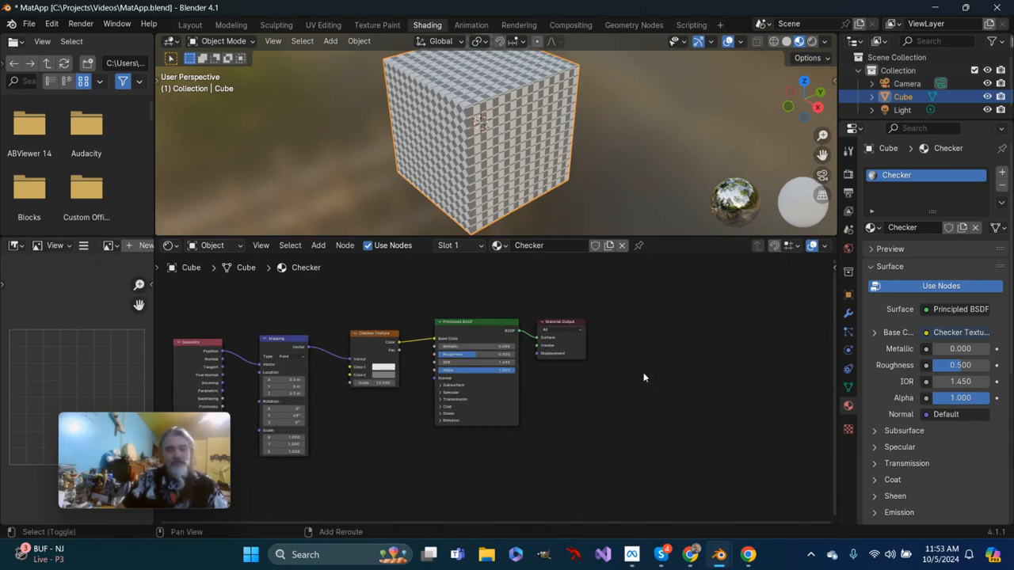
key("shift+a")
left_click(624, 359)
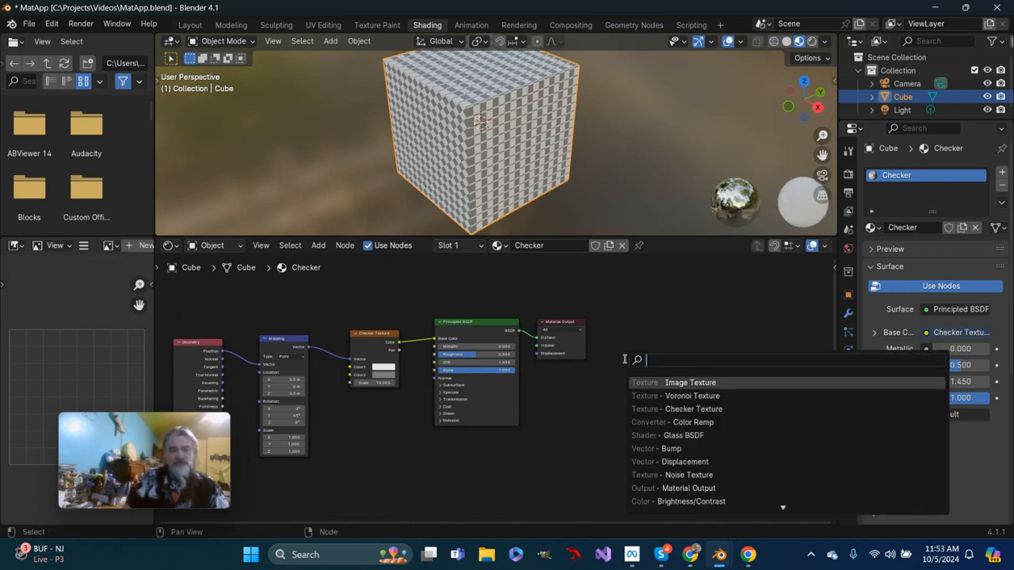
type("ima")
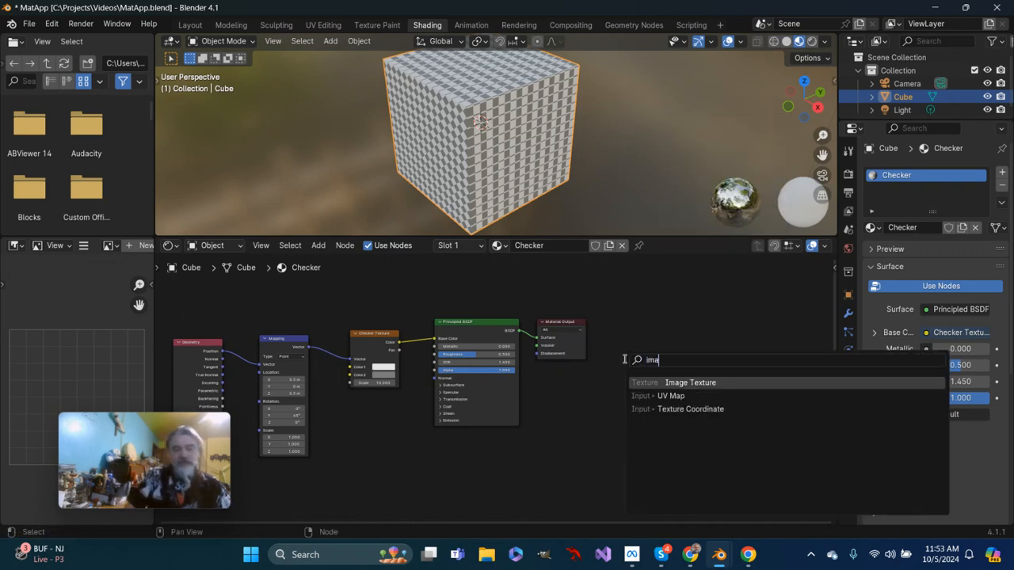
left_click(665, 383)
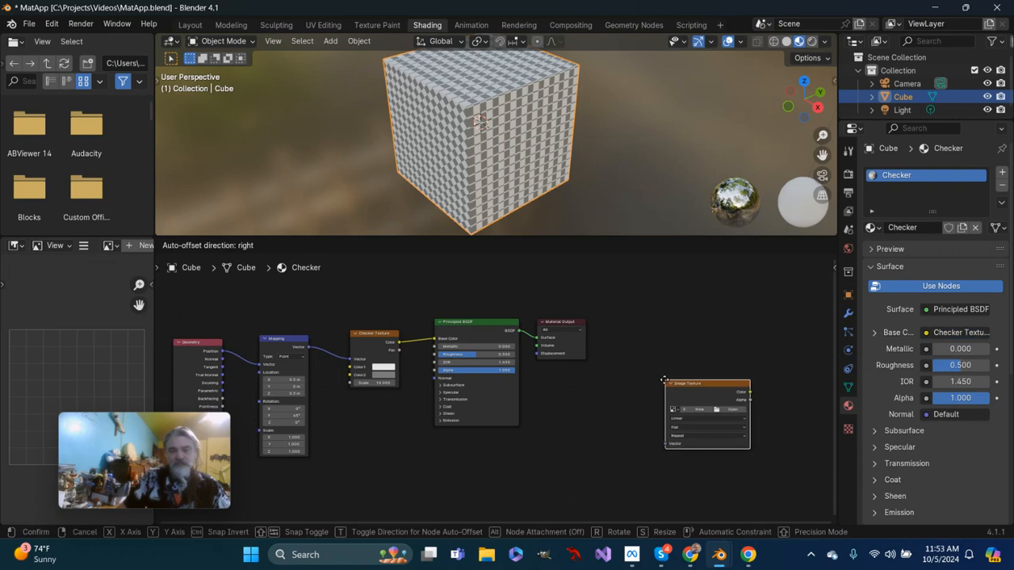
left_click(664, 382)
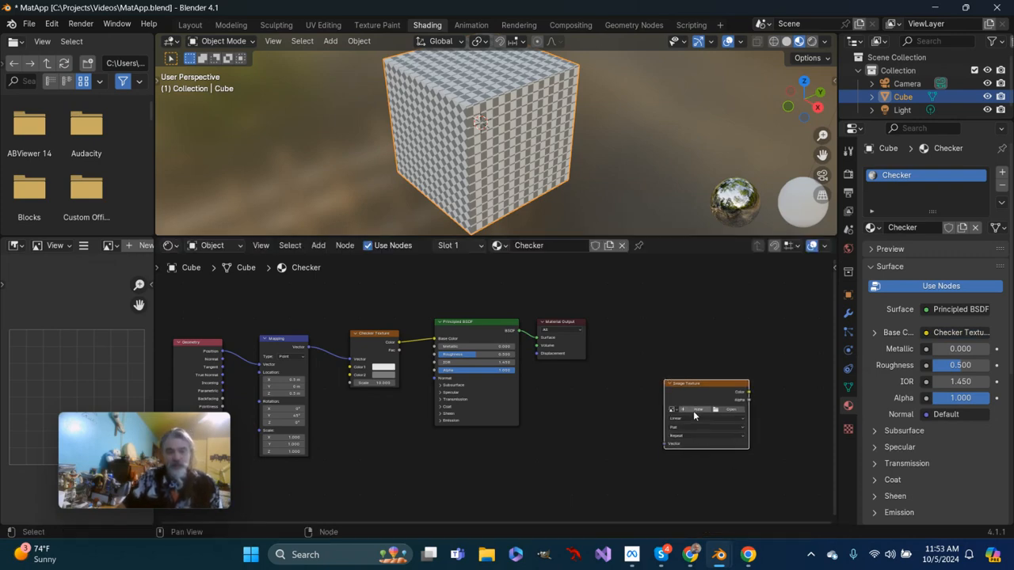
Create a new blank 1024 × 1024 px image named CheckTex in the Image Texture node.
left_click(694, 415)
left_click(750, 402)
type("CheckTex")
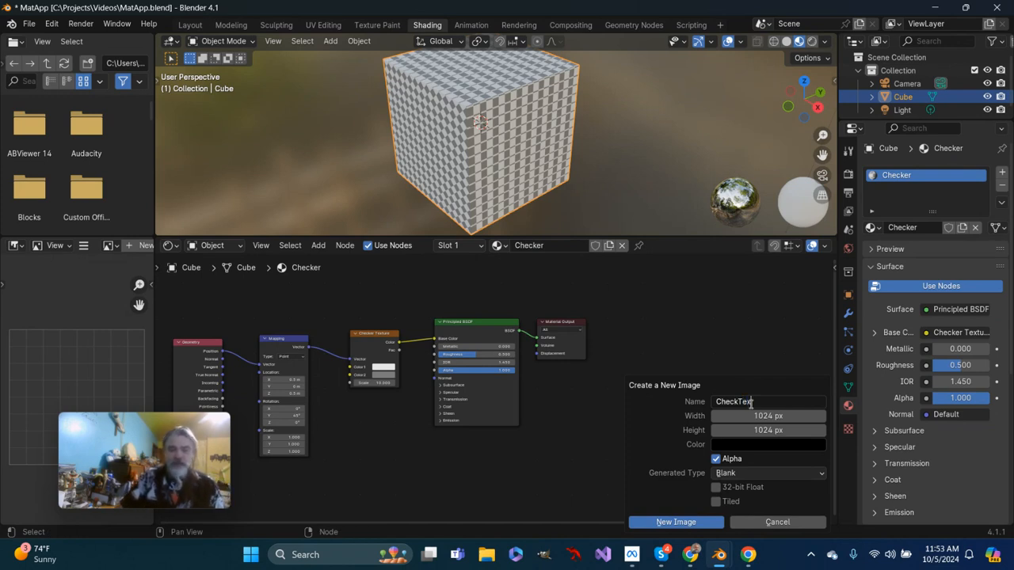
left_click(665, 524)
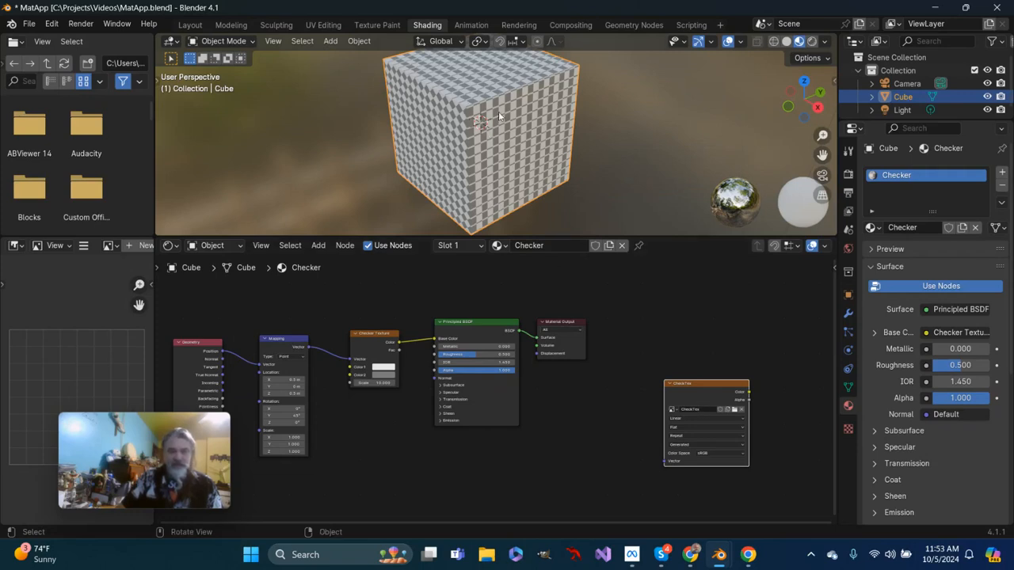
Set the scene's render engine to Cycles.
left_click(848, 176)
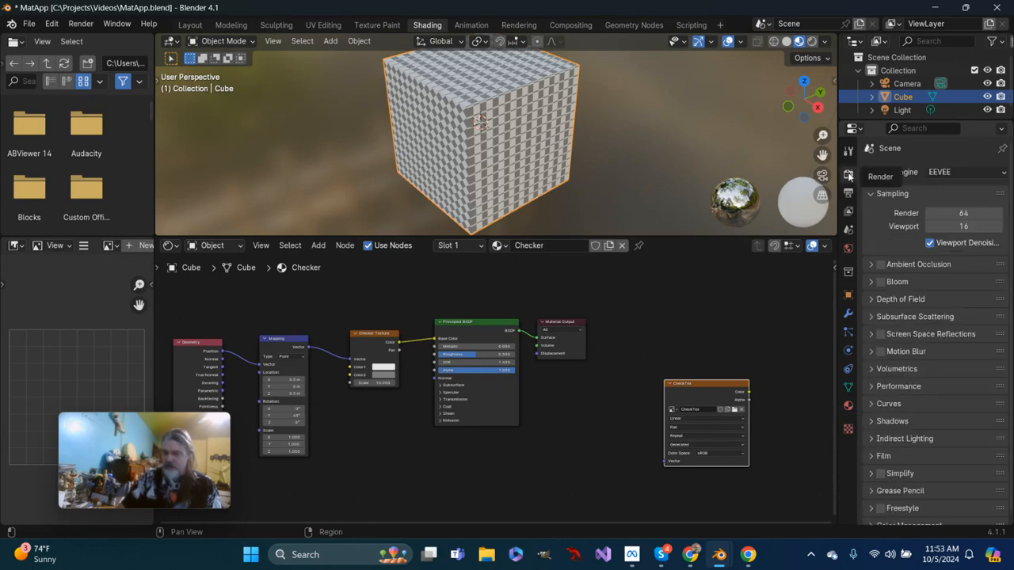
left_click(968, 173)
left_click(955, 216)
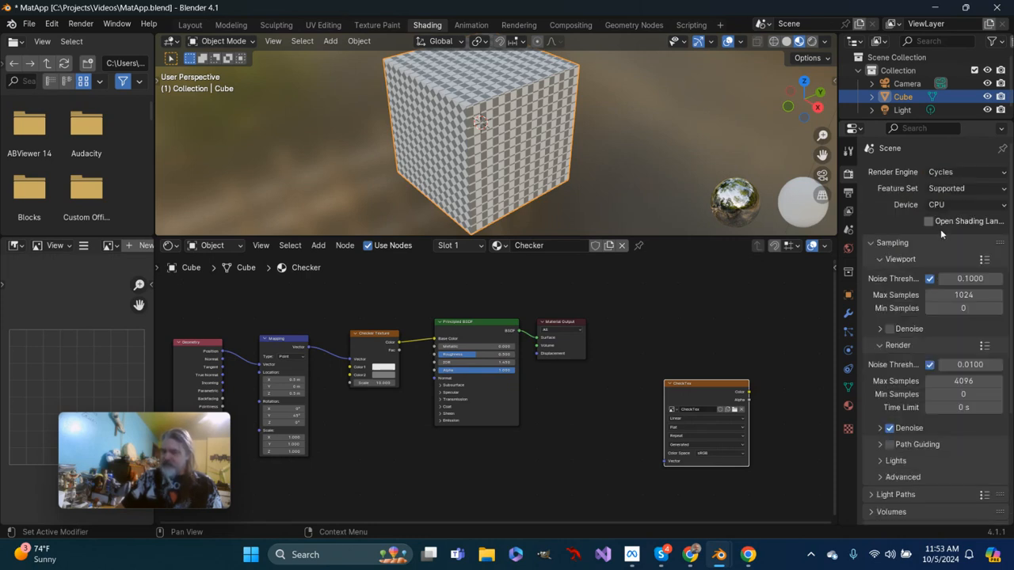
Set the bake type to Diffuse and turn off the Direct and Indirect contributions, leaving only Color.
scroll(917, 317, "down", 3)
scroll(918, 318, "down", 3)
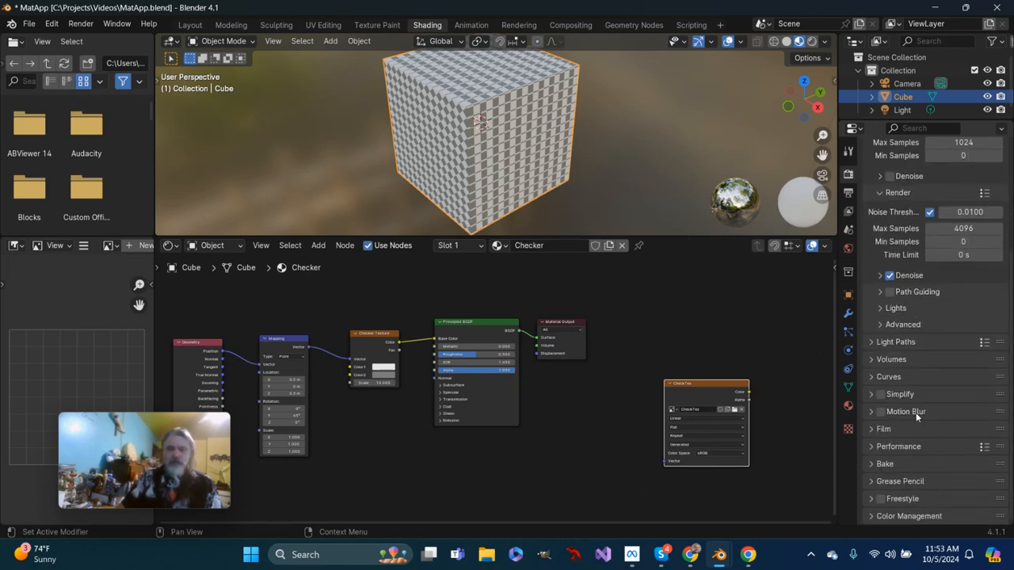
left_click(871, 464)
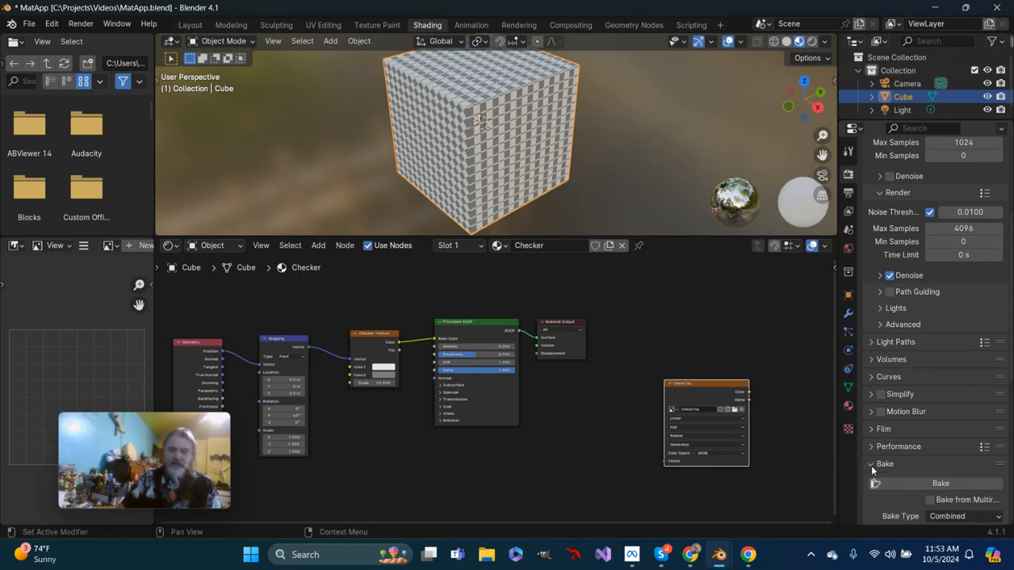
scroll(917, 446, "down", 2)
scroll(917, 445, "down", 4)
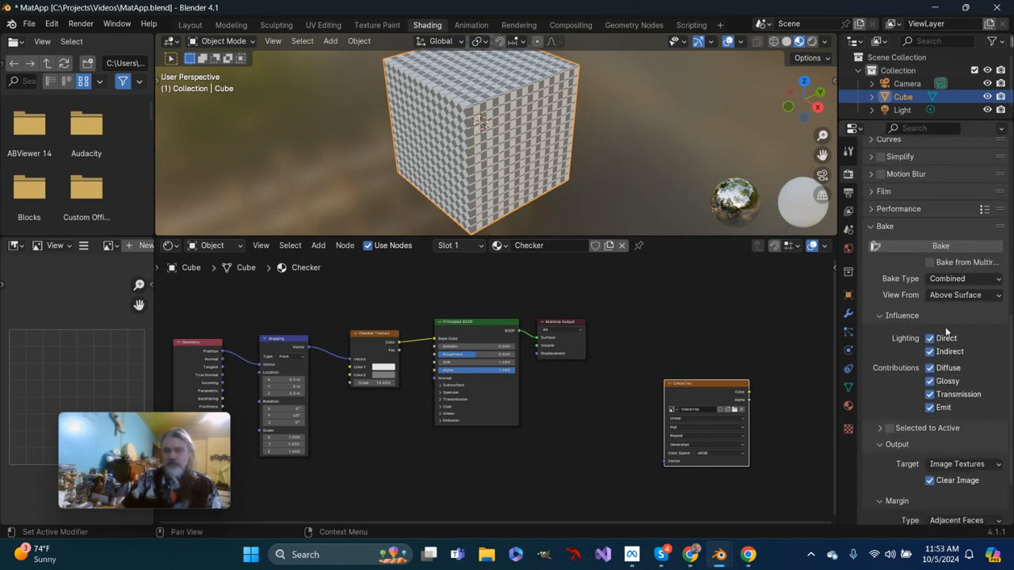
left_click(997, 282)
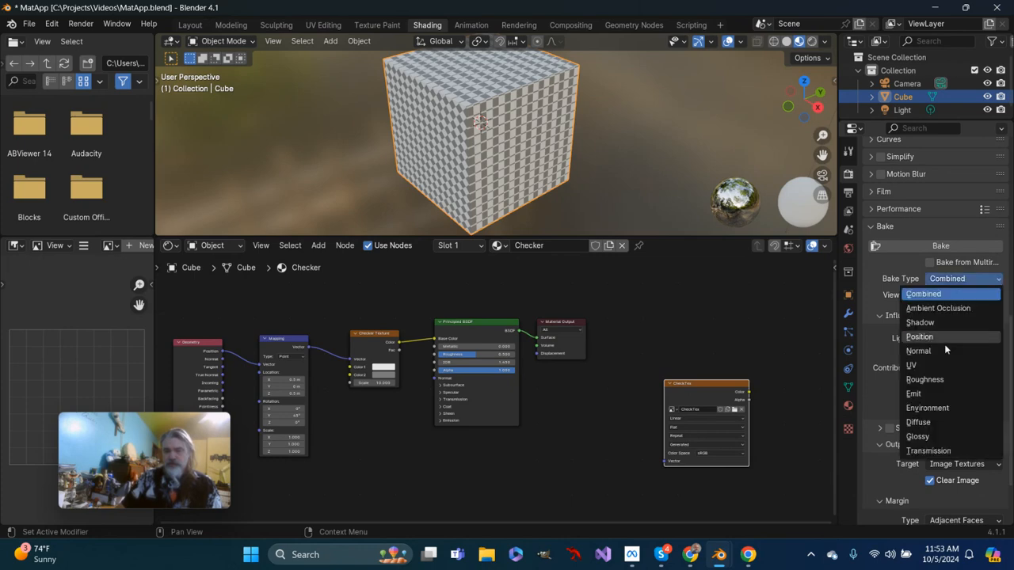
left_click(935, 422)
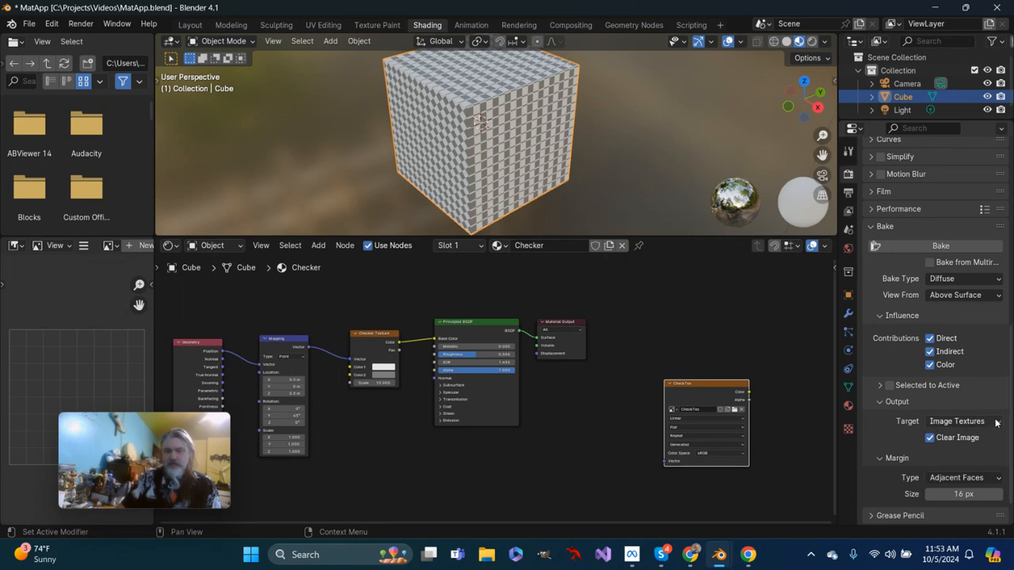
left_click(930, 339)
left_click(930, 352)
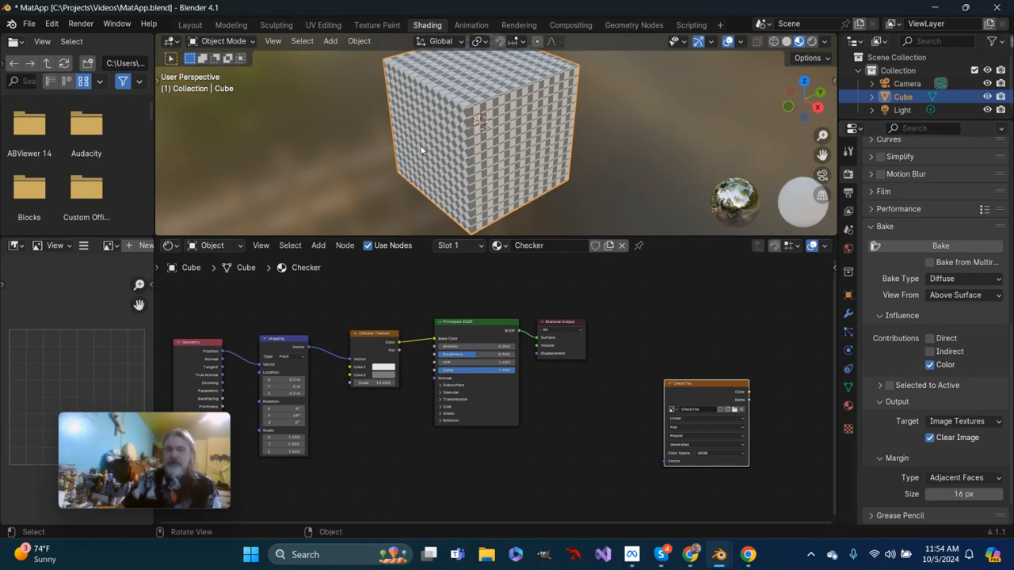
Bake the cube's diffuse color into the CheckTex image.
middle_click_drag(452, 132, 461, 132)
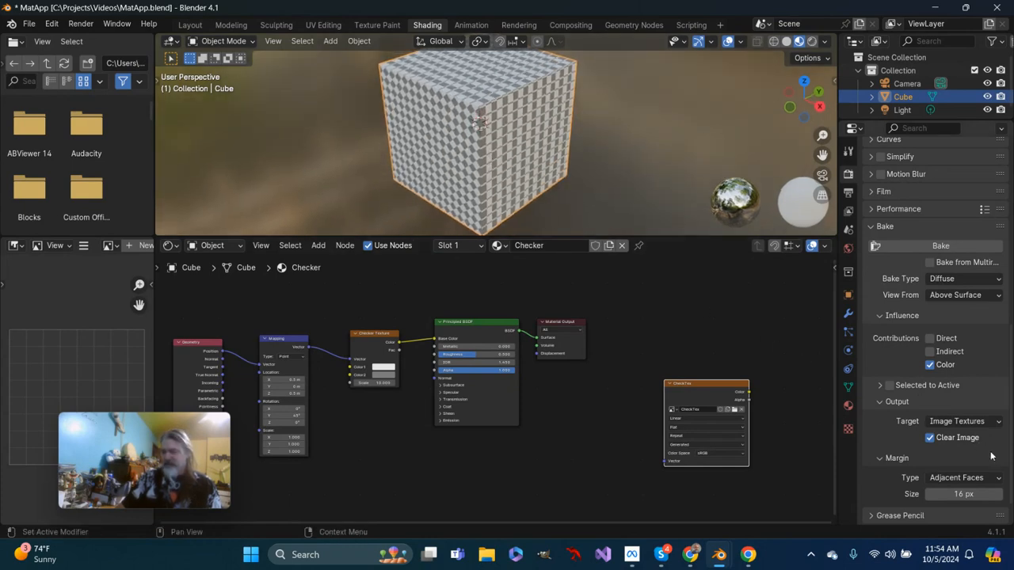
scroll(967, 419, "down", 1)
scroll(931, 406, "up", 2)
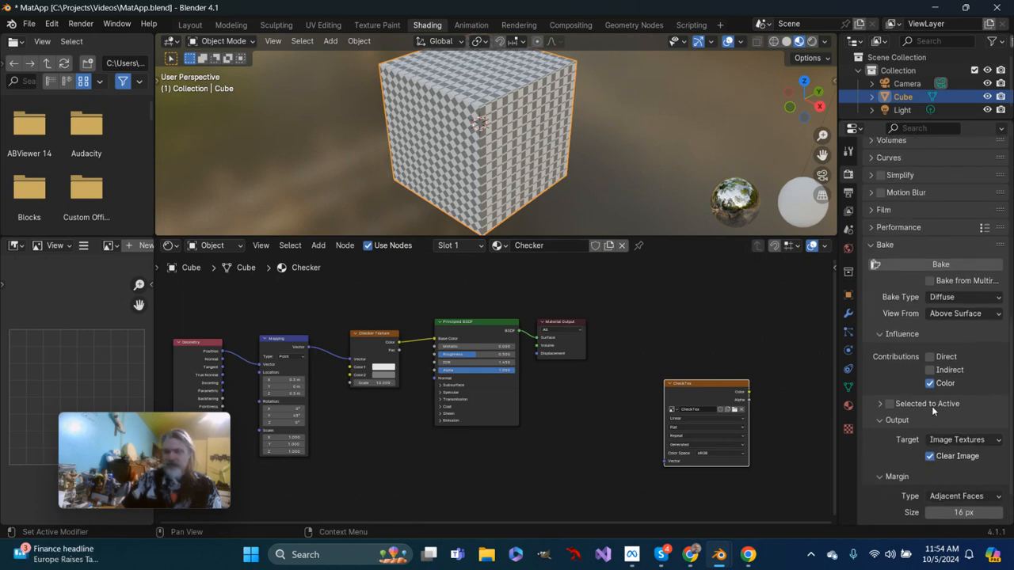
left_click(920, 263)
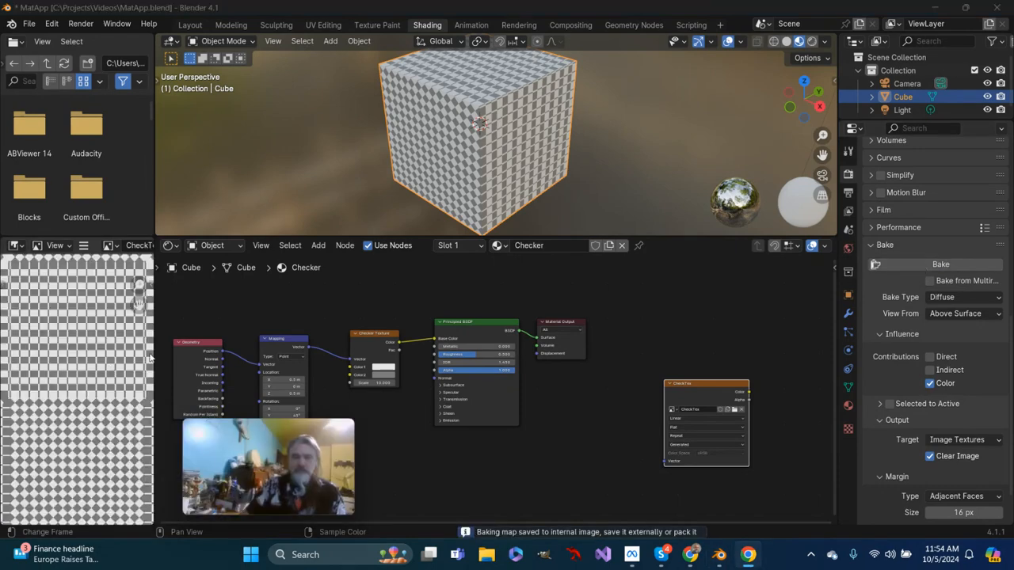
Widen the image editor area and examine the whole baked CheckTex image.
left_click_drag(155, 351, 387, 351)
left_click(246, 423)
left_click_drag(232, 437, 437, 446)
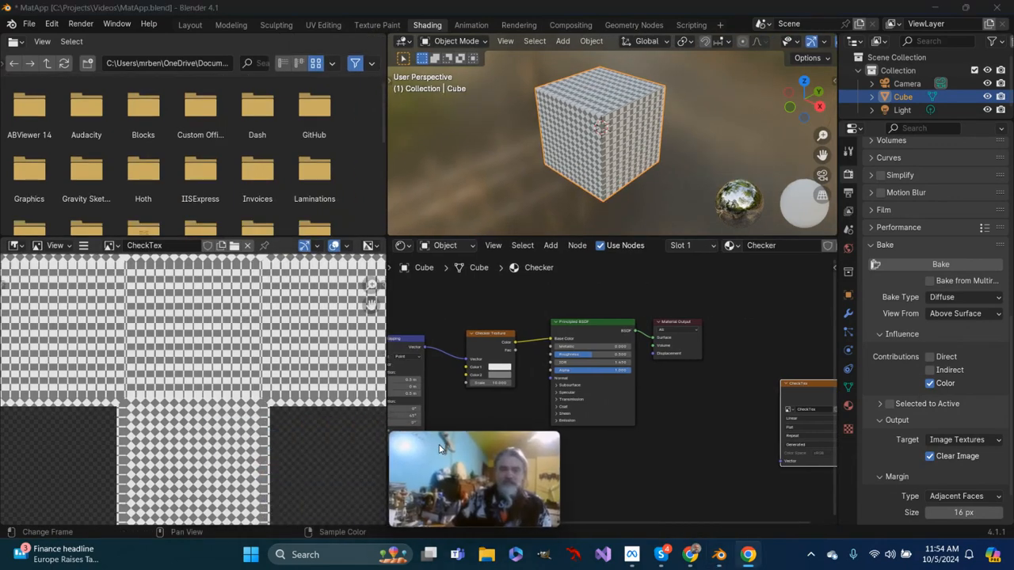
scroll(220, 420, "down", 1)
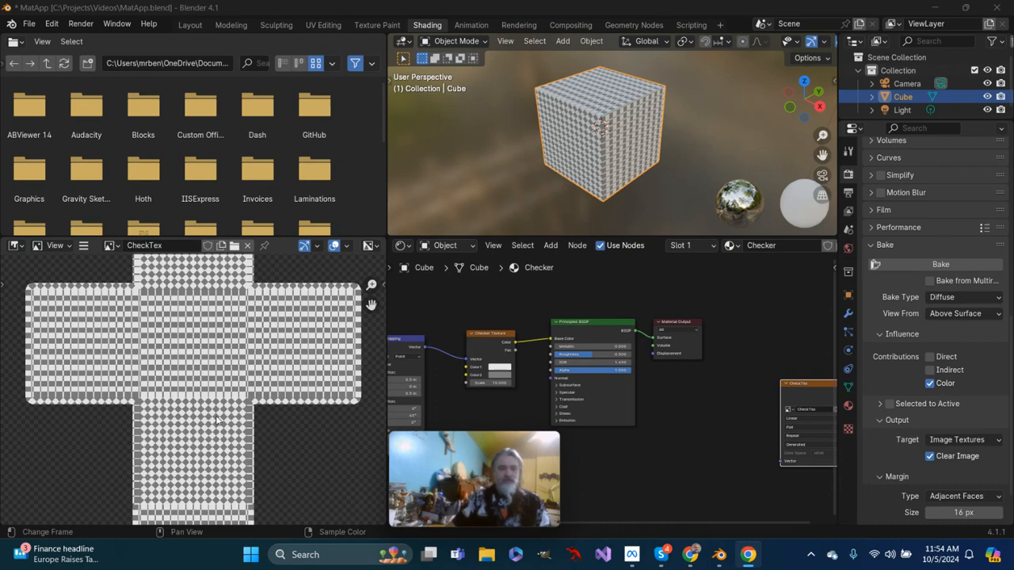
scroll(219, 420, "down", 3)
scroll(218, 420, "up", 1)
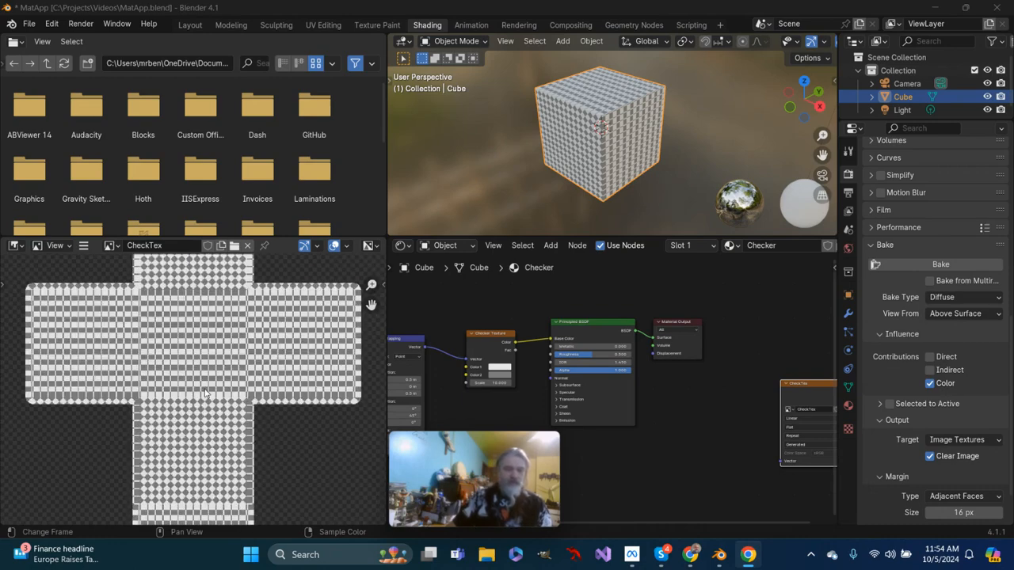
scroll(218, 402, "down", 1)
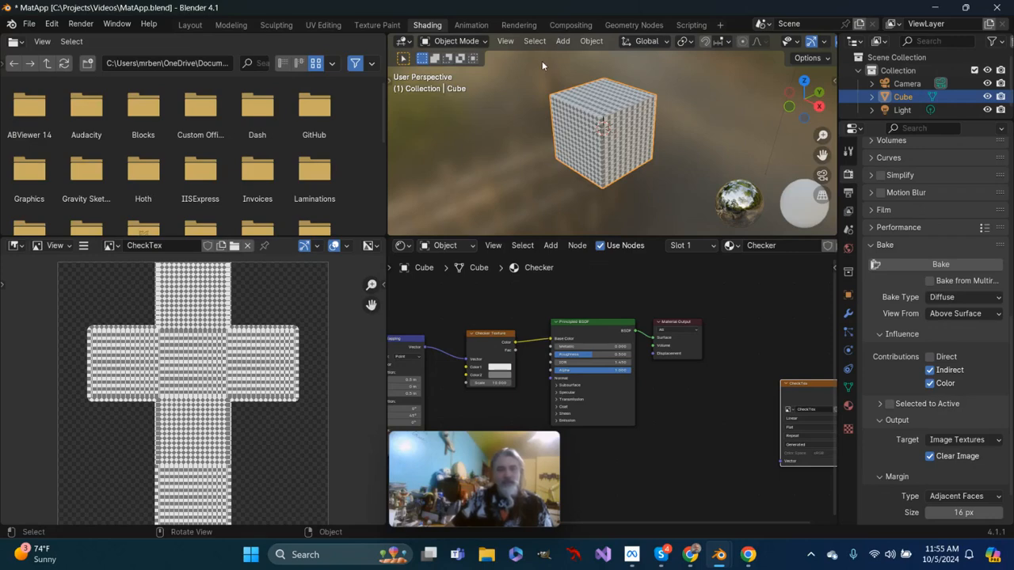
Switch to the UV Editing workspace, select the entire cube mesh and mark all its edges as seams.
left_click(322, 25)
middle_click_drag(569, 290, 578, 309)
key("a")
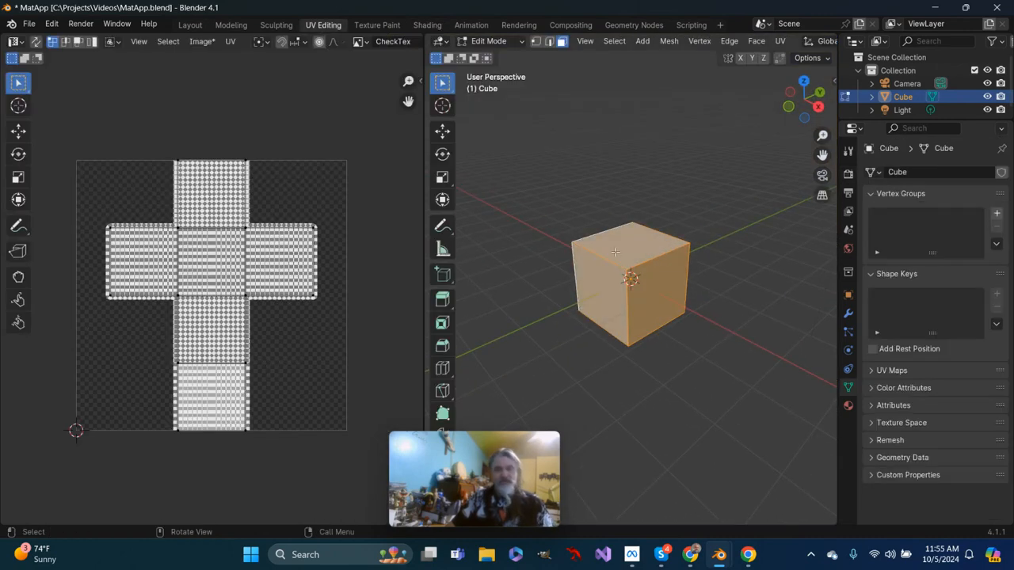
left_click(779, 41)
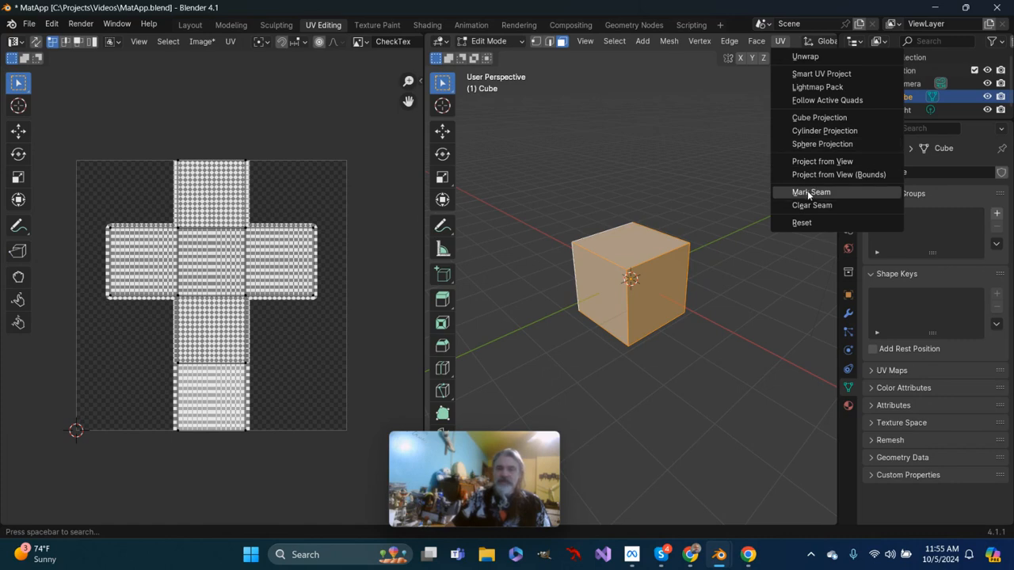
left_click(809, 193)
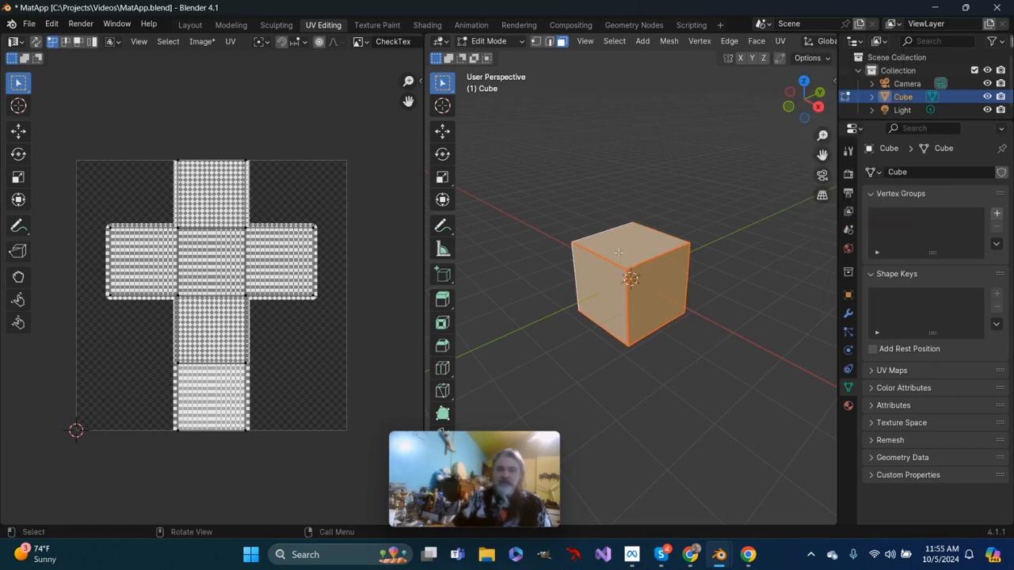
Unwrap the selected cube faces with Smart UV Project, keeping the 66° angle limit and Scaled margin method.
mouse_move(589, 241)
middle_mouse_down()
mouse_move(728, 222)
mouse_move(494, 246)
mouse_move(749, 262)
mouse_move(689, 241)
mouse_move(599, 235)
middle_mouse_up()
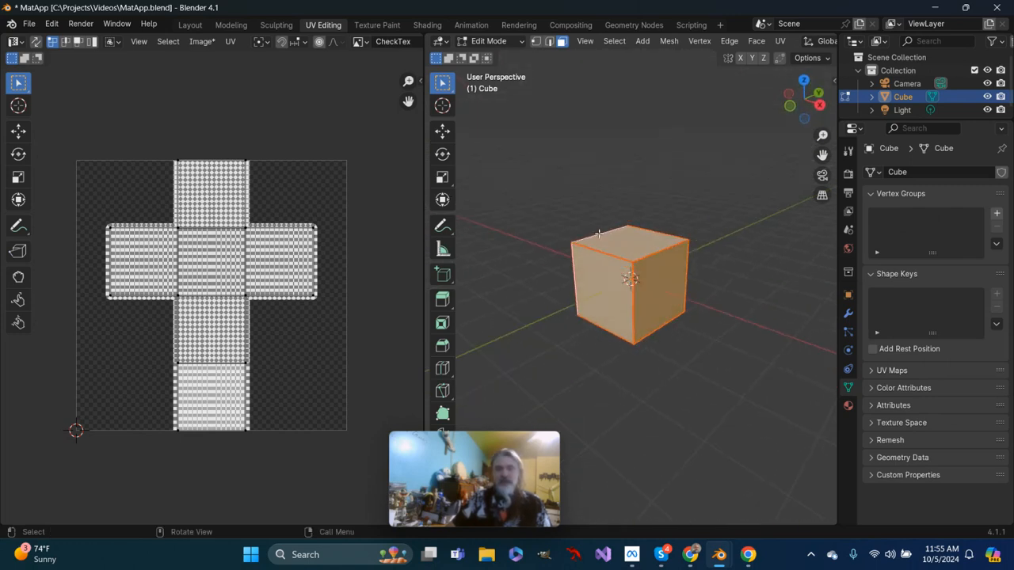
left_click(780, 42)
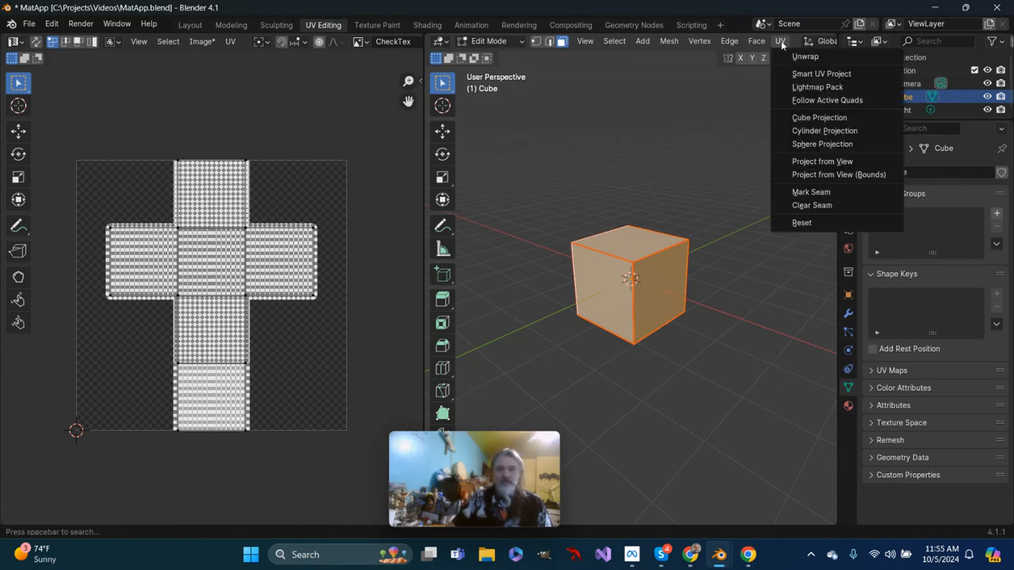
left_click(807, 75)
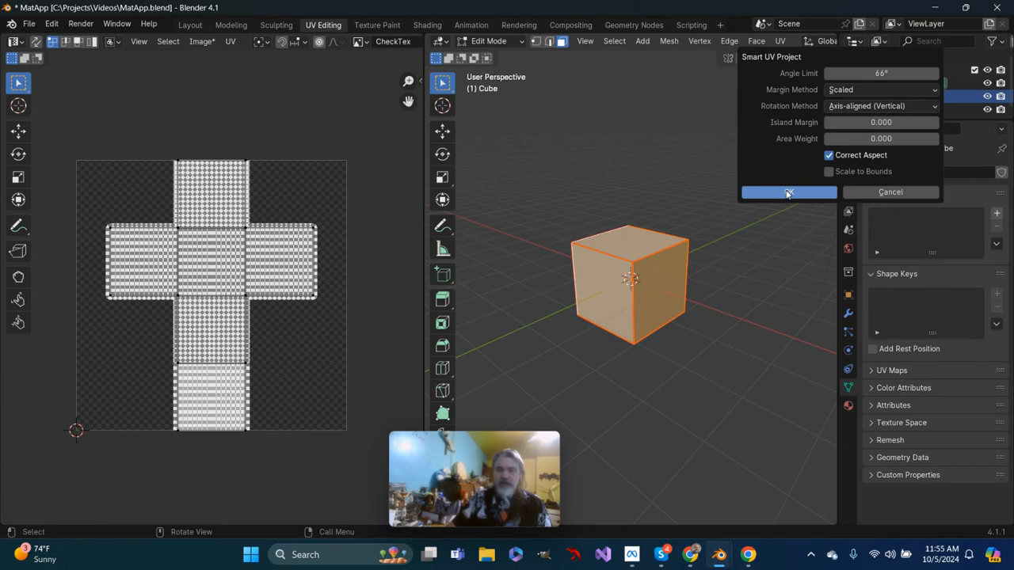
left_click(788, 192)
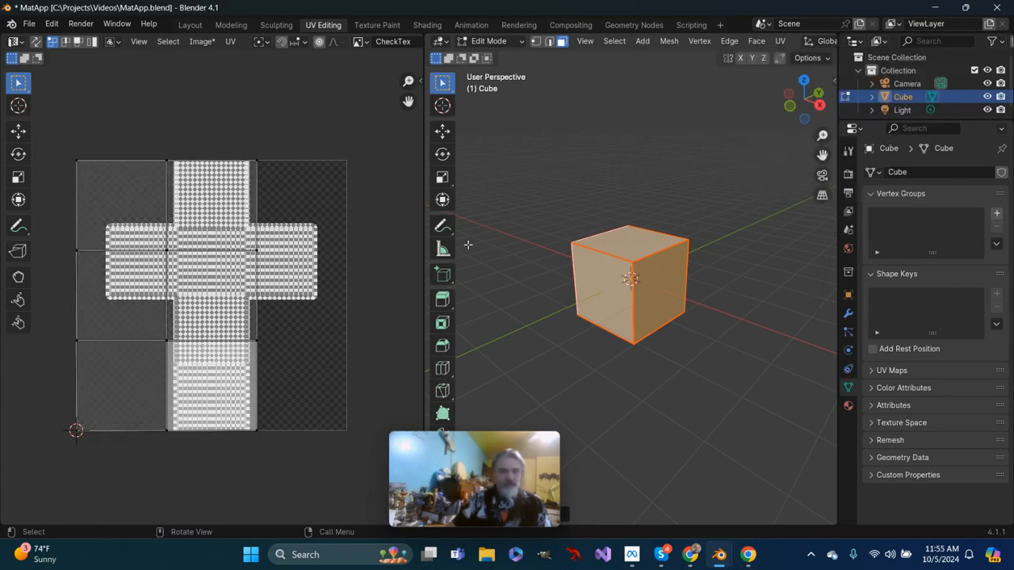
Switch UV selection to faces and move the upper-middle UV face onto the right arm of the checker cross.
left_click(77, 43)
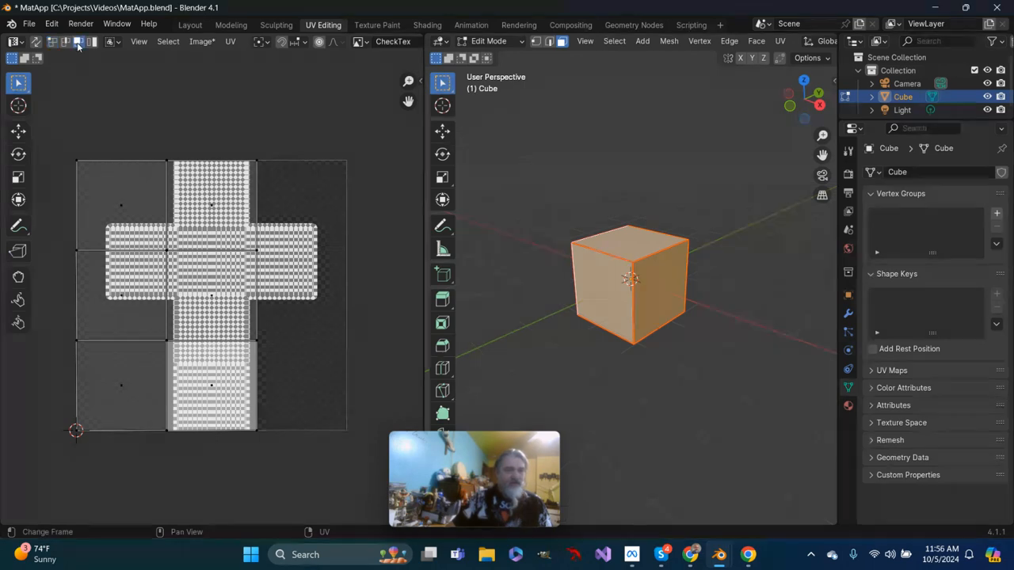
left_click(222, 194)
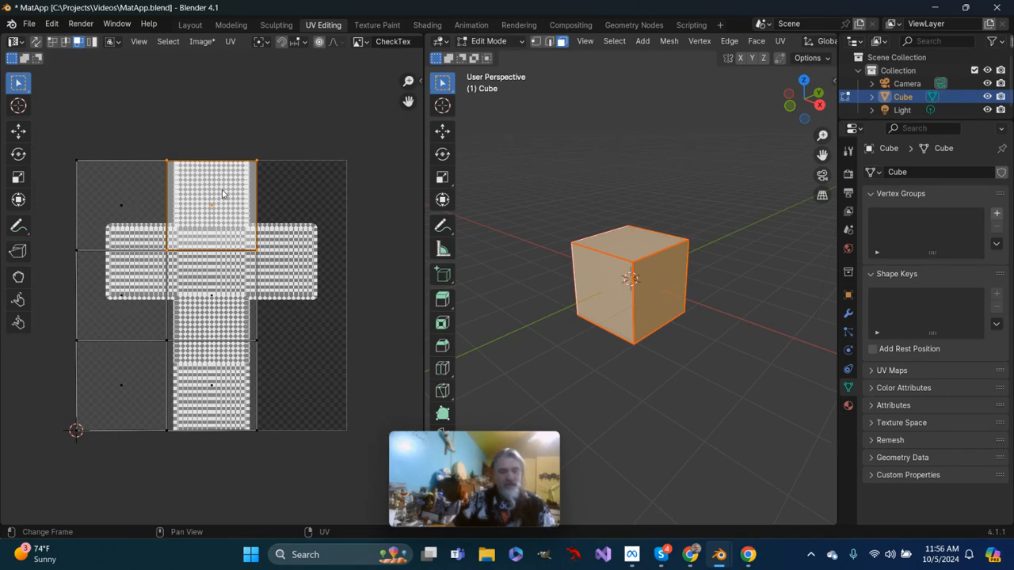
key("g")
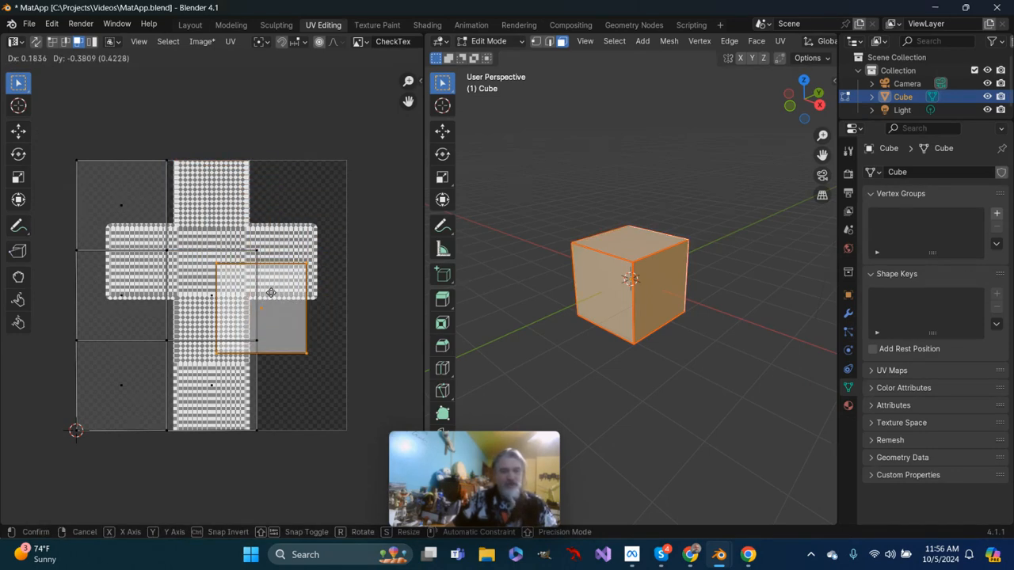
left_click(290, 243)
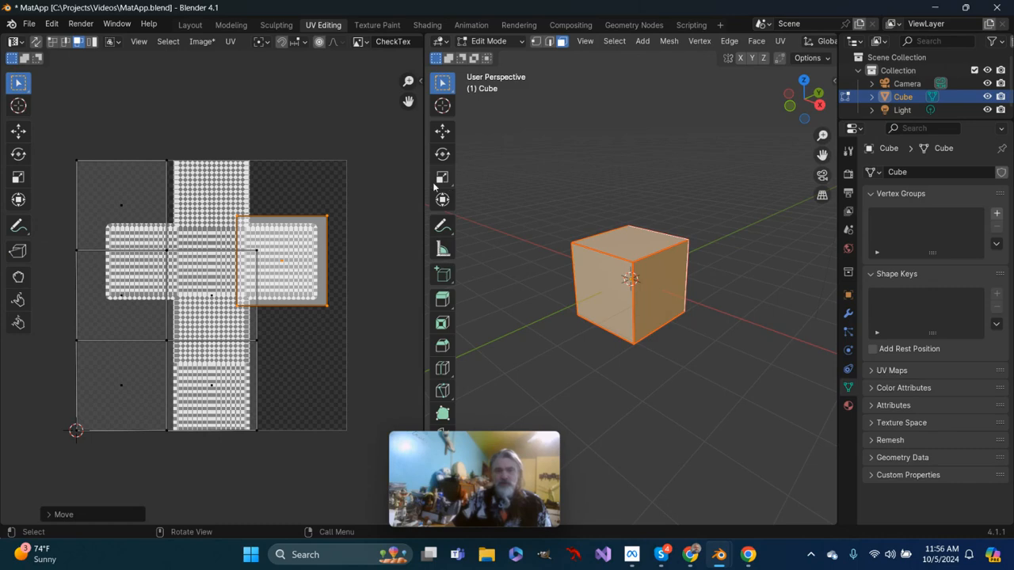
Show the cube in Material Preview shading, adjust the editor widths and inspect the cube from several angles.
left_click_drag(424, 184, 212, 181)
left_click_drag(835, 291, 931, 291)
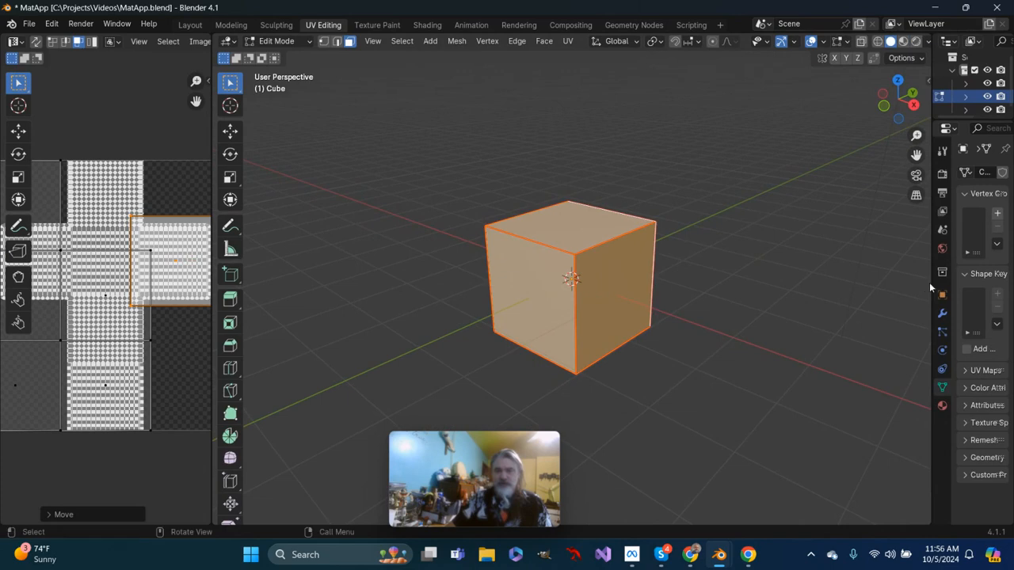
left_click(903, 42)
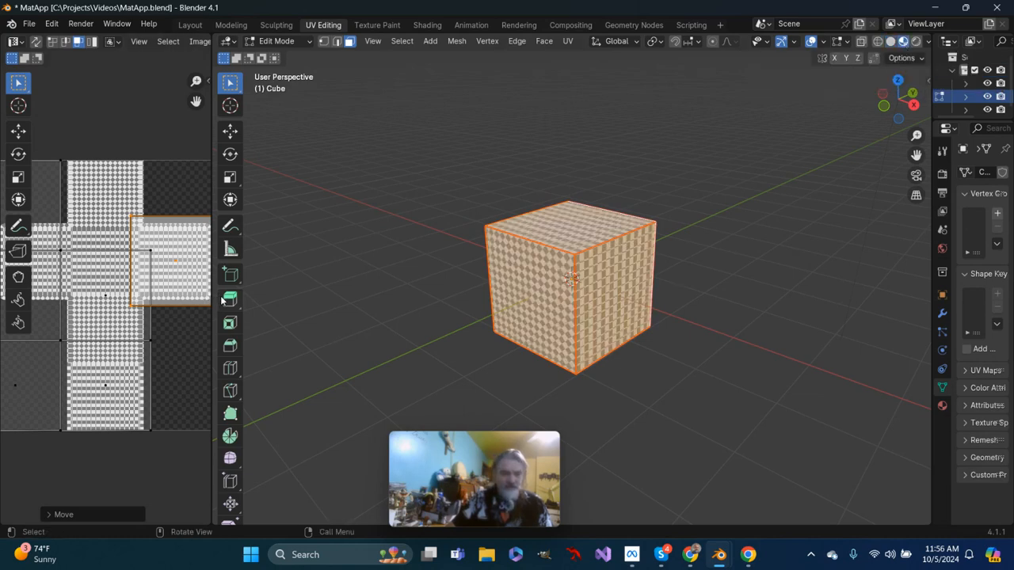
left_click_drag(215, 300, 436, 300)
middle_click_drag(555, 285, 509, 310)
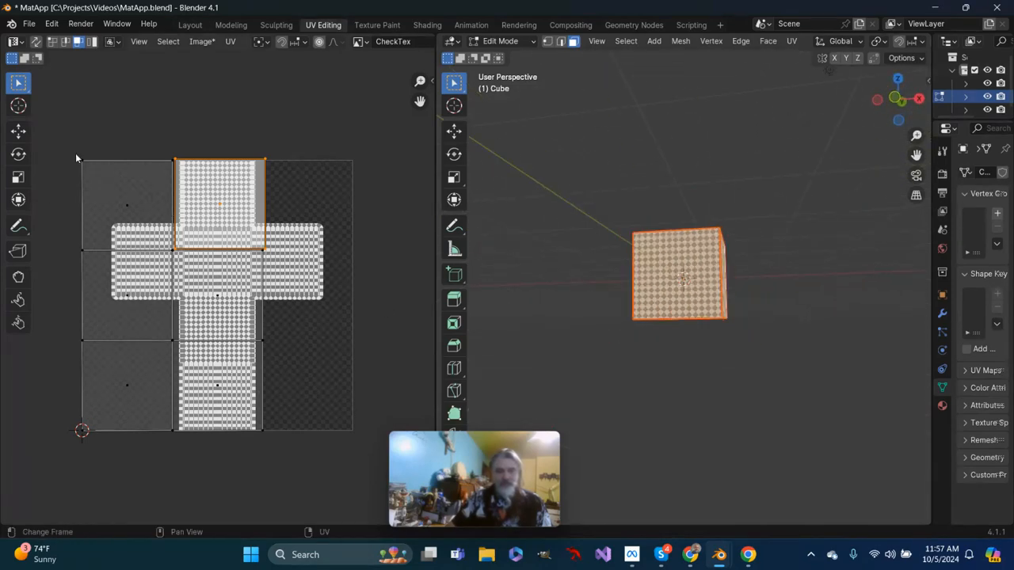
middle_click_drag(735, 294, 668, 344)
Select all the cube's UV faces and shift them right so they sit over the middle of the checker cross.
left_click_drag(57, 125, 304, 457)
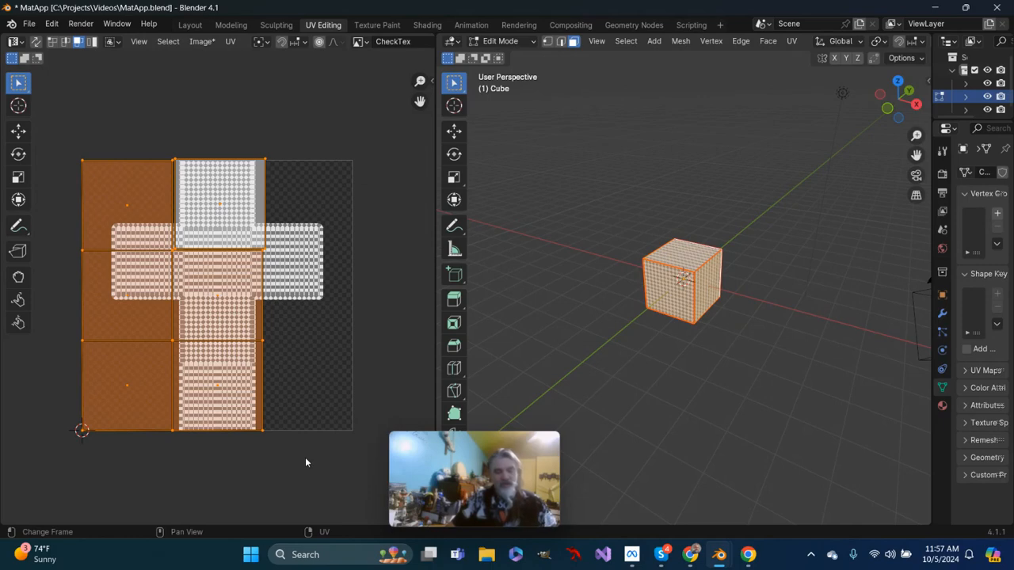
key("g")
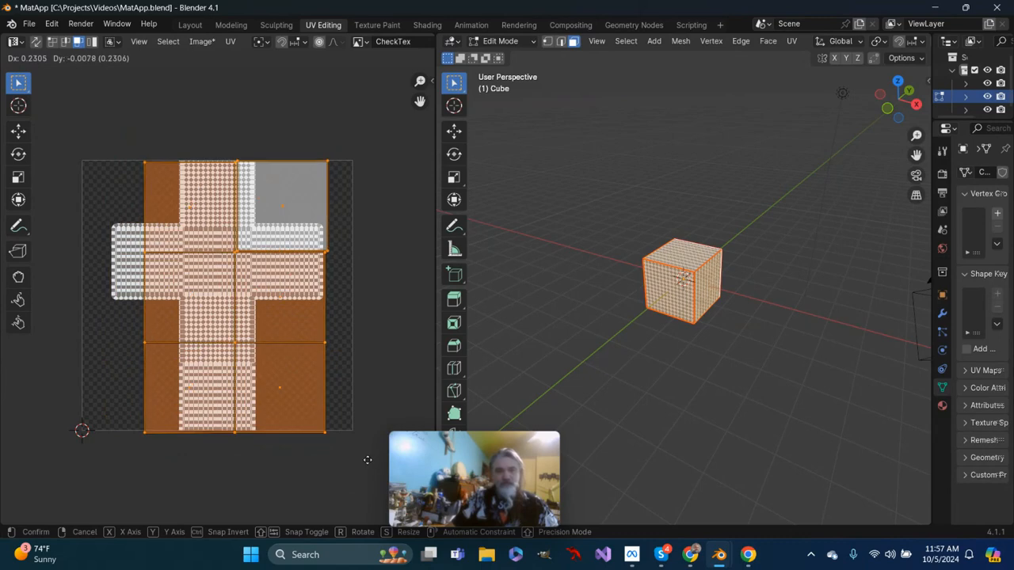
left_click(362, 459)
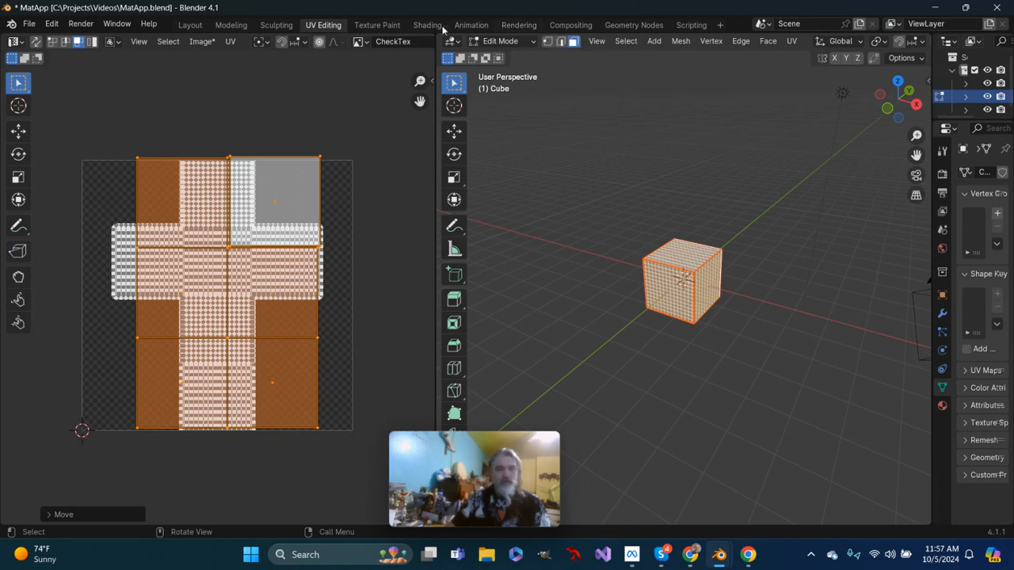
Switch to the Shading workspace and place the CheckTex image node below the Checker Texture node, beside the Principled BSDF.
left_click(427, 25)
scroll(799, 458, "down", 1)
middle_click_drag(800, 458, 679, 410)
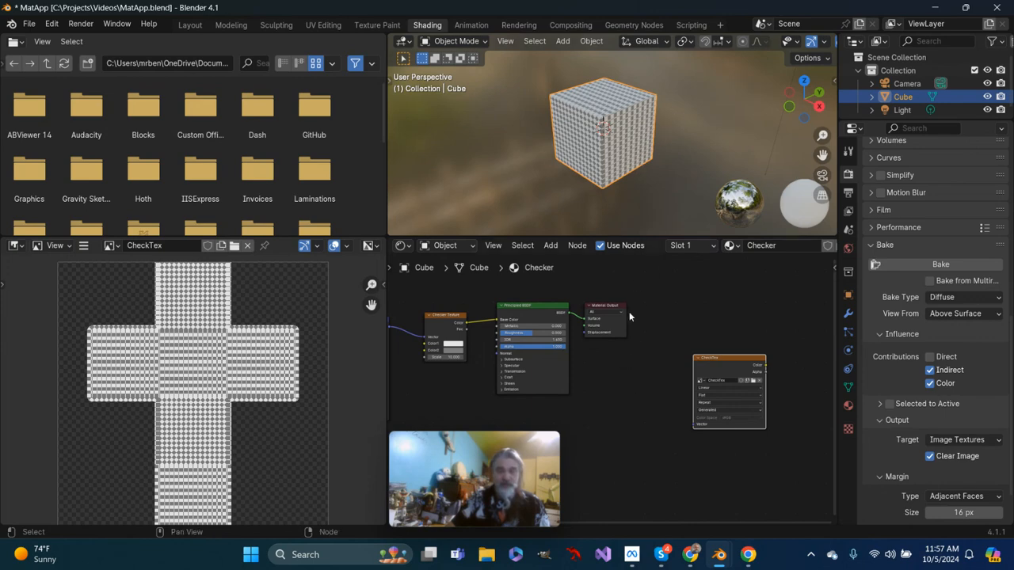
middle_click_drag(713, 373, 776, 345)
left_click(781, 341)
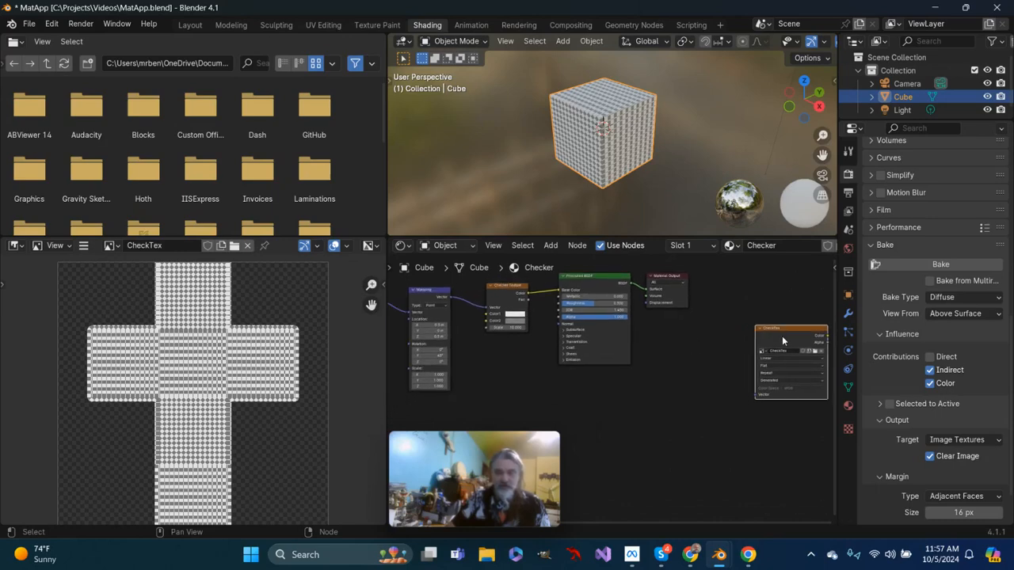
left_click_drag(782, 335, 496, 371)
scroll(595, 443, "down", 1)
middle_click_drag(604, 438, 608, 412)
middle_click_drag(666, 400, 668, 414)
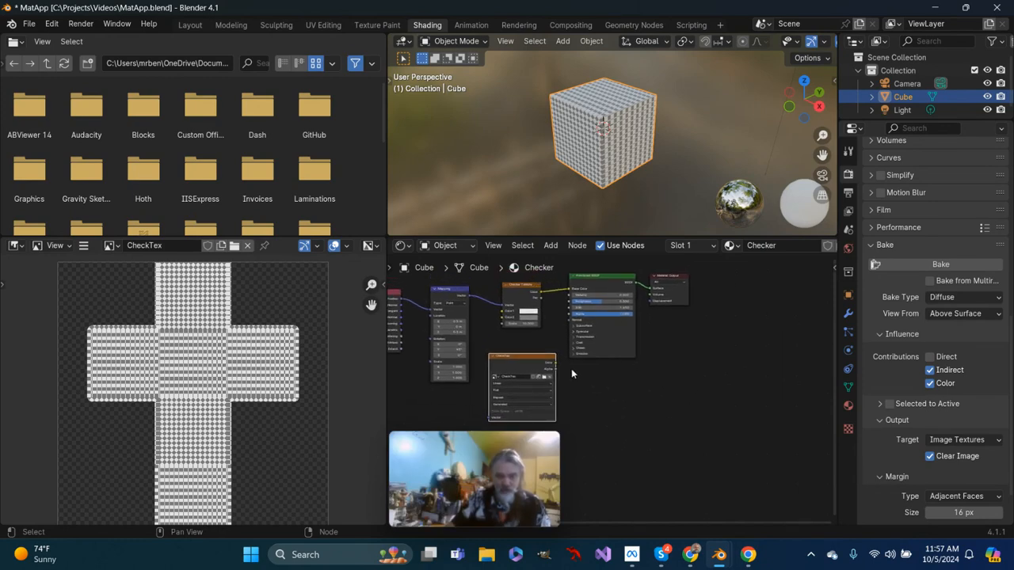
Connect the CheckTex node's Color output to the Principled BSDF's Base Color and enlarge the 3D viewport to inspect the cube.
scroll(572, 371, "up", 1)
left_click_drag(623, 236, 618, 128)
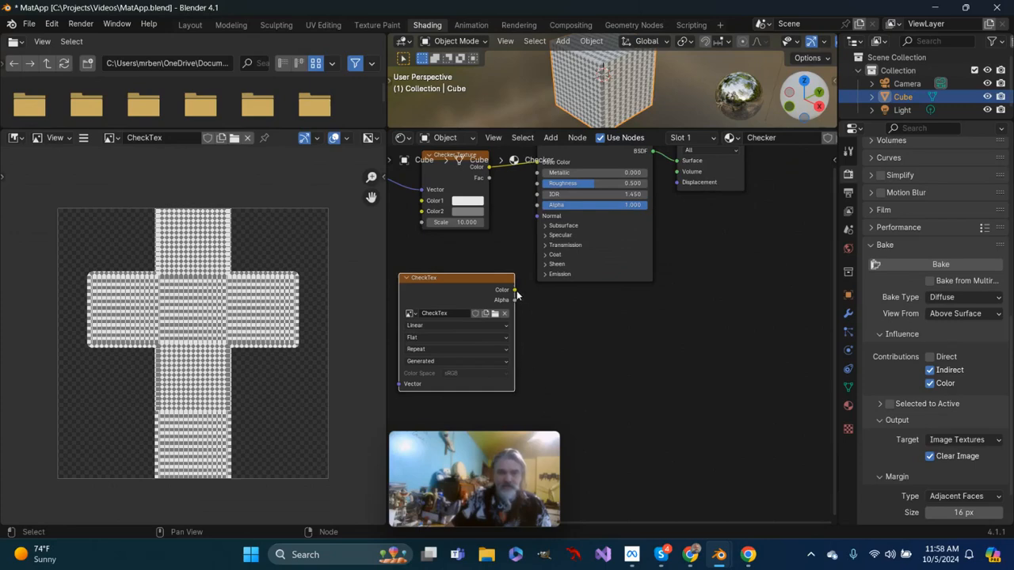
middle_click_drag(557, 324, 579, 370)
left_click_drag(513, 322, 556, 210)
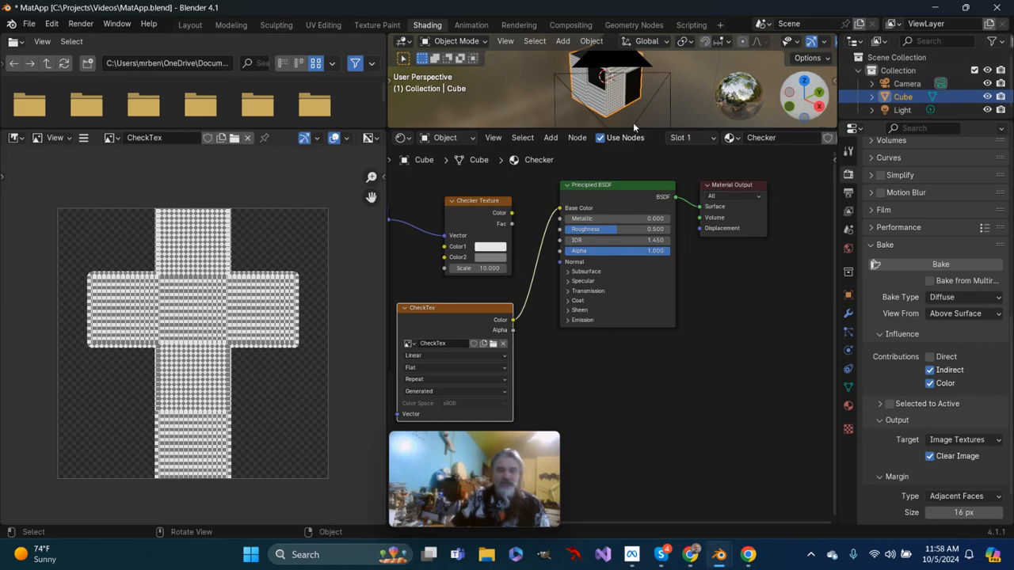
left_click_drag(636, 129, 622, 411)
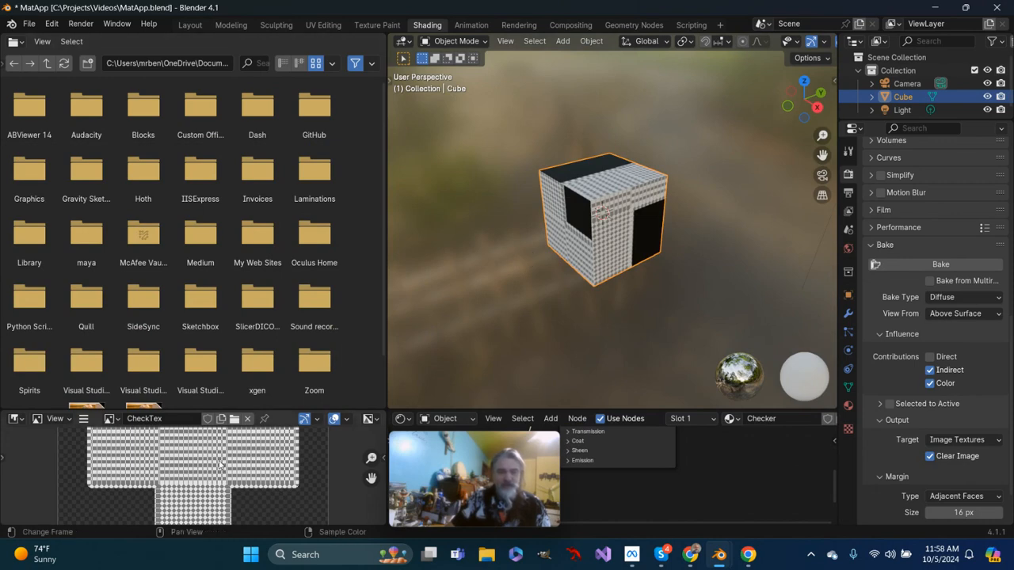
mouse_move(622, 266)
middle_mouse_down()
mouse_move(578, 286)
mouse_move(623, 268)
middle_mouse_up()
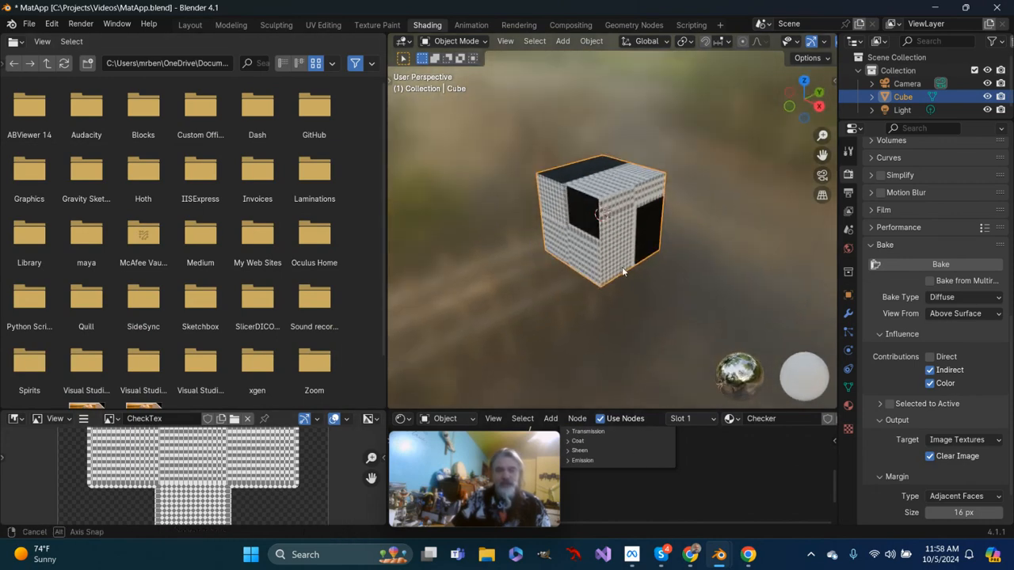
Return to the UV Editing workspace, select all UV faces and scale them down to about the width of the cross's central column.
left_click(325, 28)
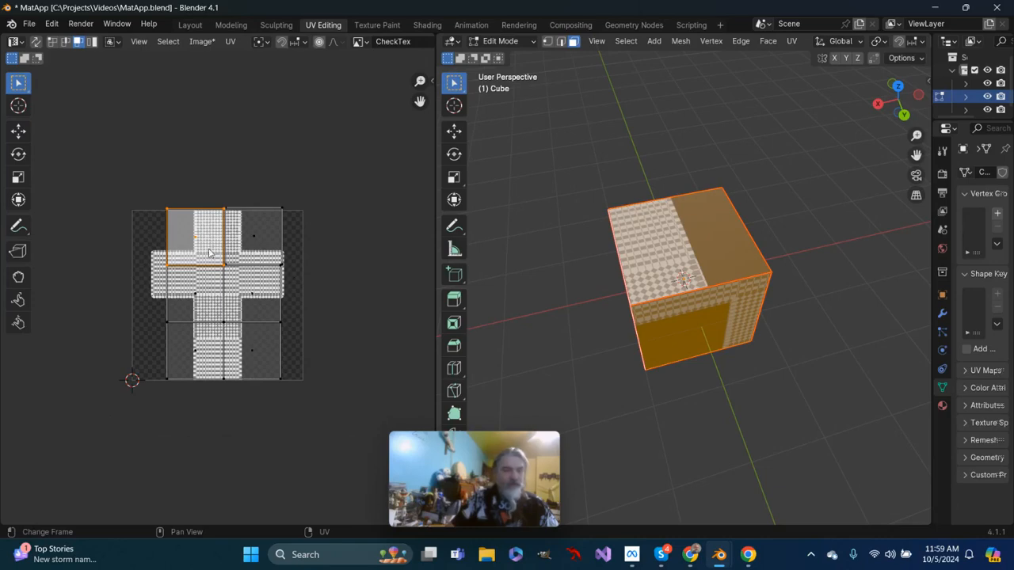
left_click_drag(117, 171, 314, 427)
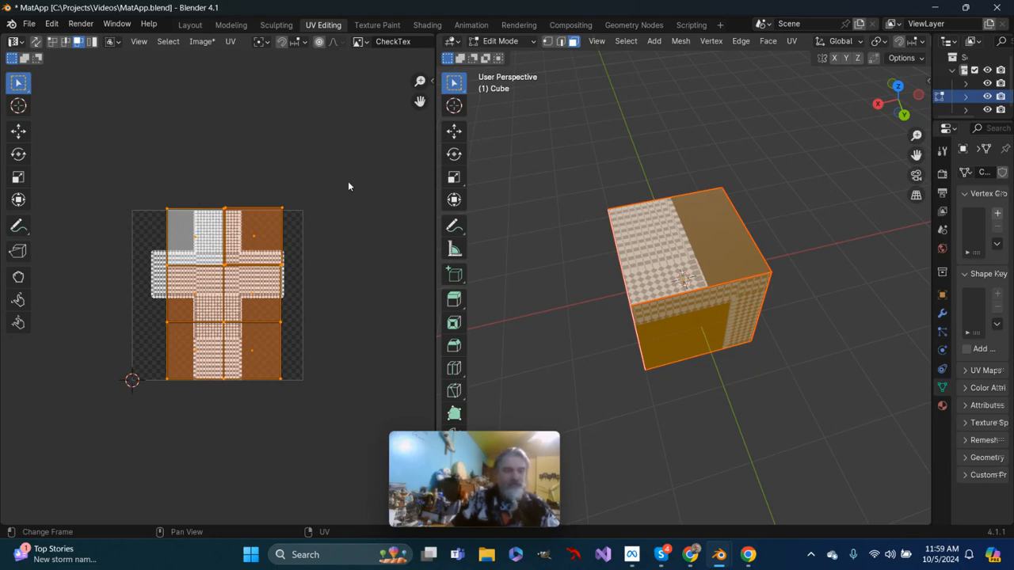
key("s")
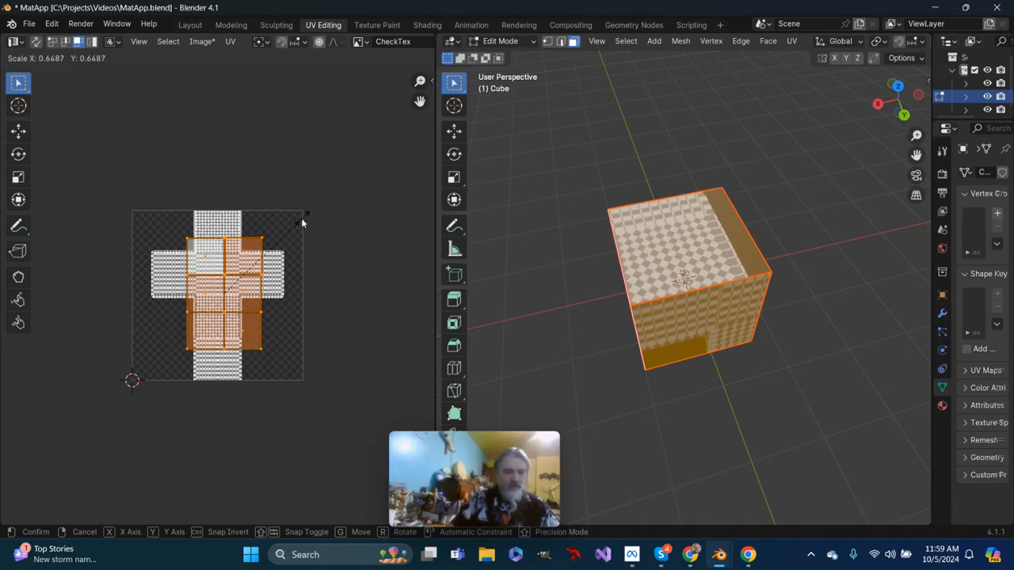
left_click(271, 256)
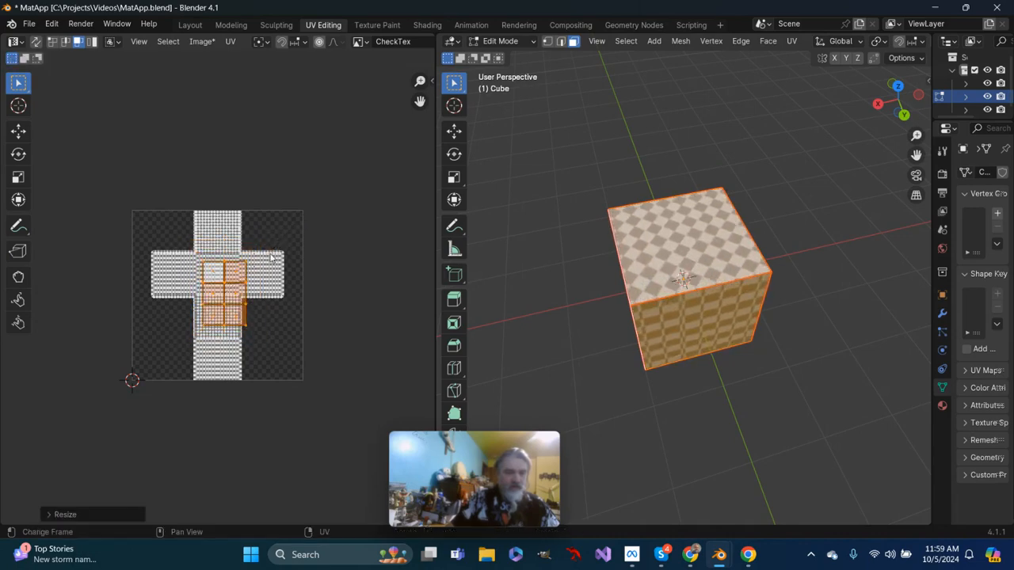
Move the scaled UV faces up into the upper part of the checker cross's central column.
key("g")
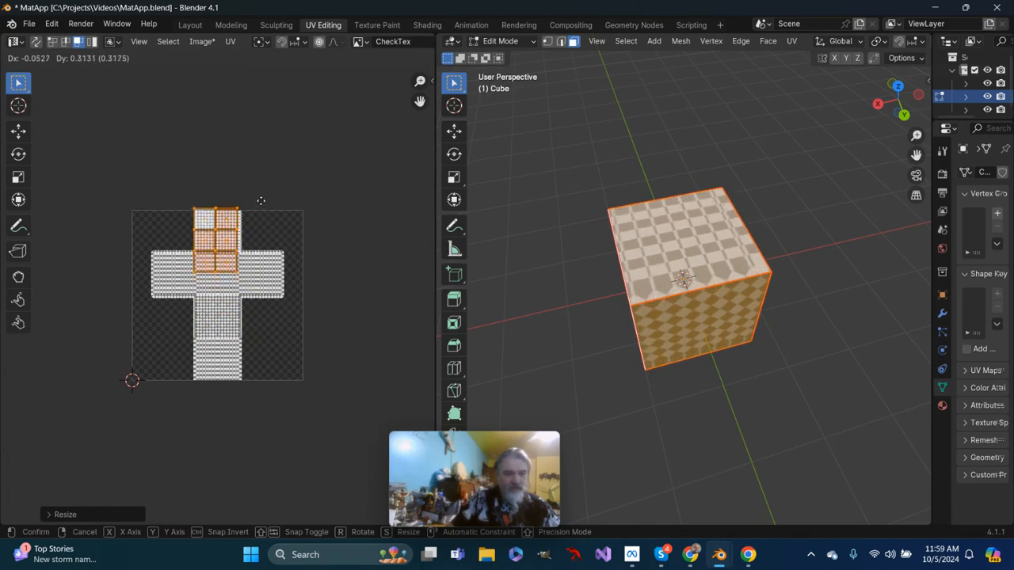
left_click(265, 204)
scroll(289, 295, "up", 3)
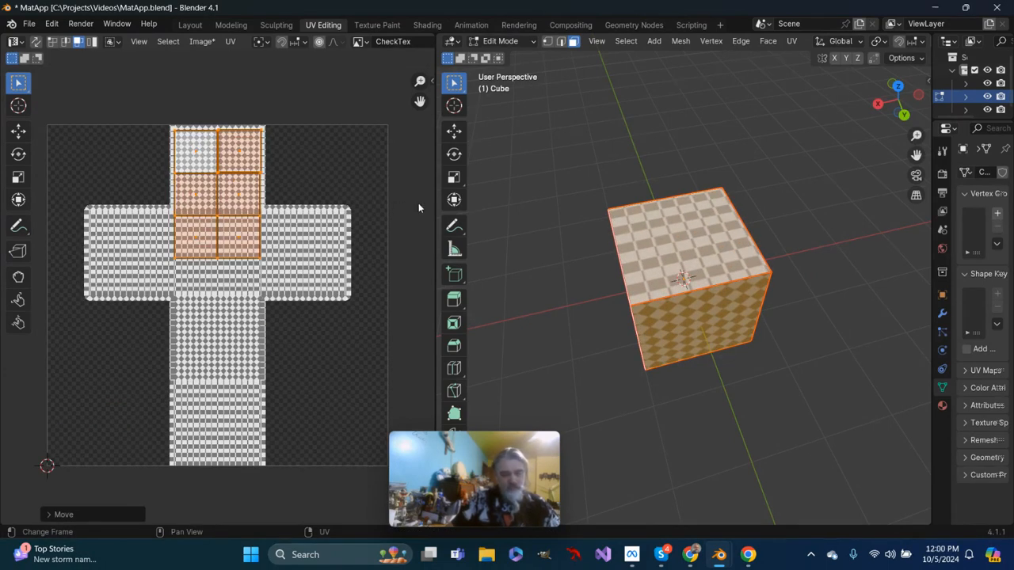
Scale the UV faces down to about two thirds of their size and reposition them within the baked checker image.
key("s")
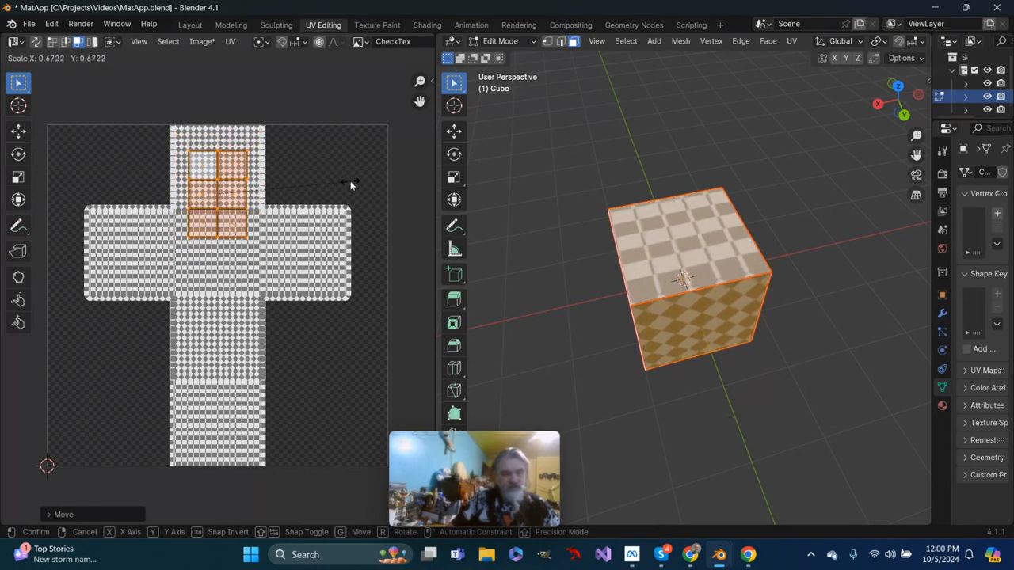
left_click(342, 181)
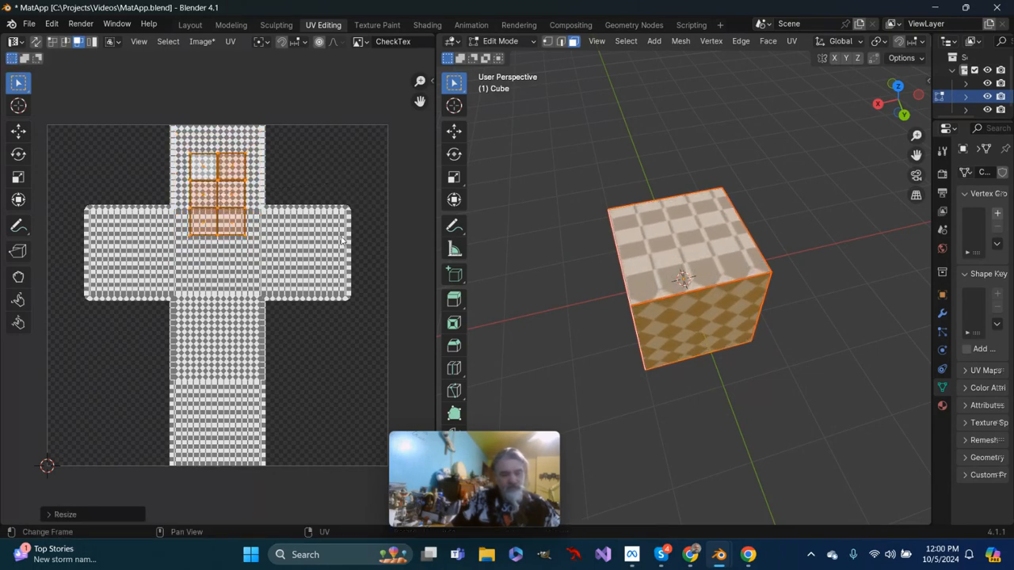
key("g")
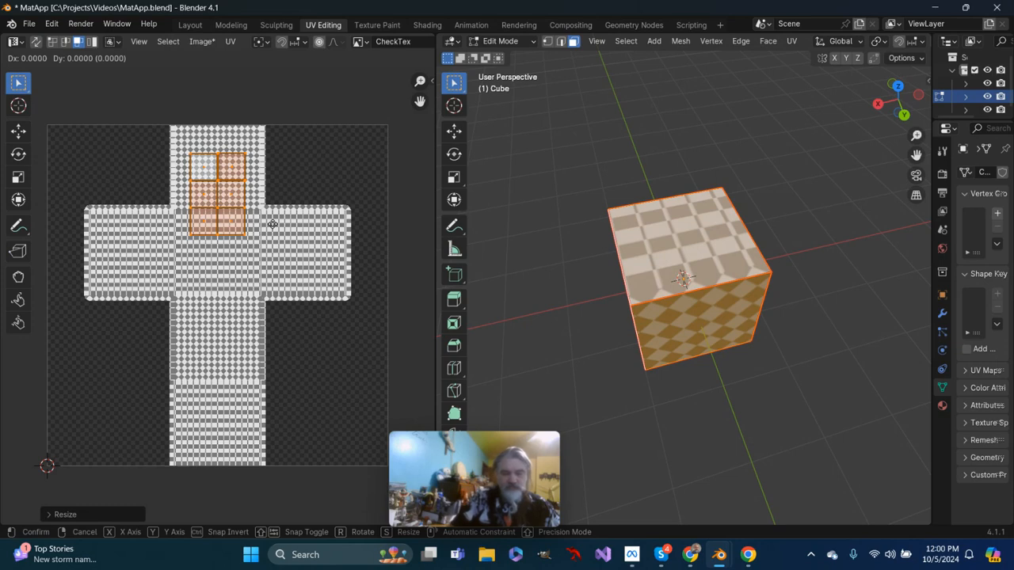